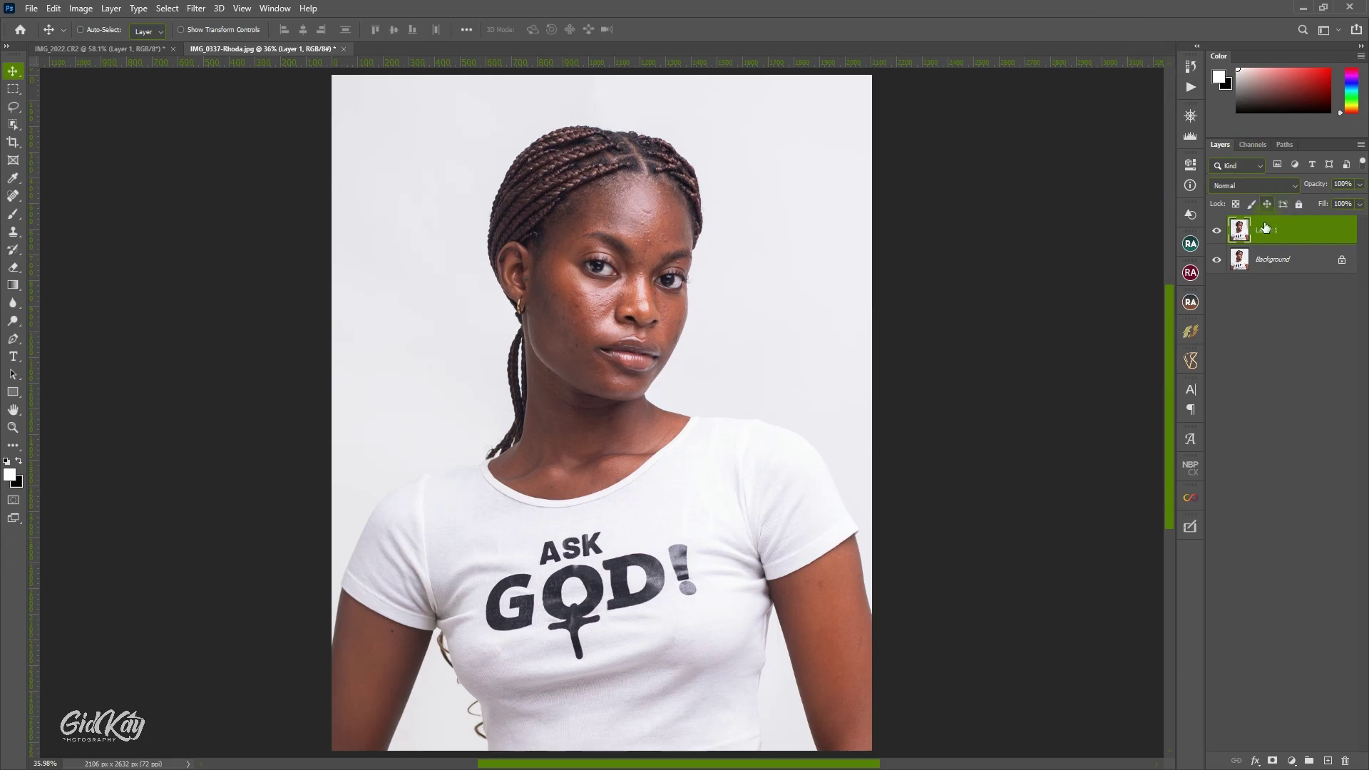
# Step: Run the QUICK RETOUCH ACTION on Layer 1 and continue past its skin-painting message
pyautogui.scroll(5, 626, 278)
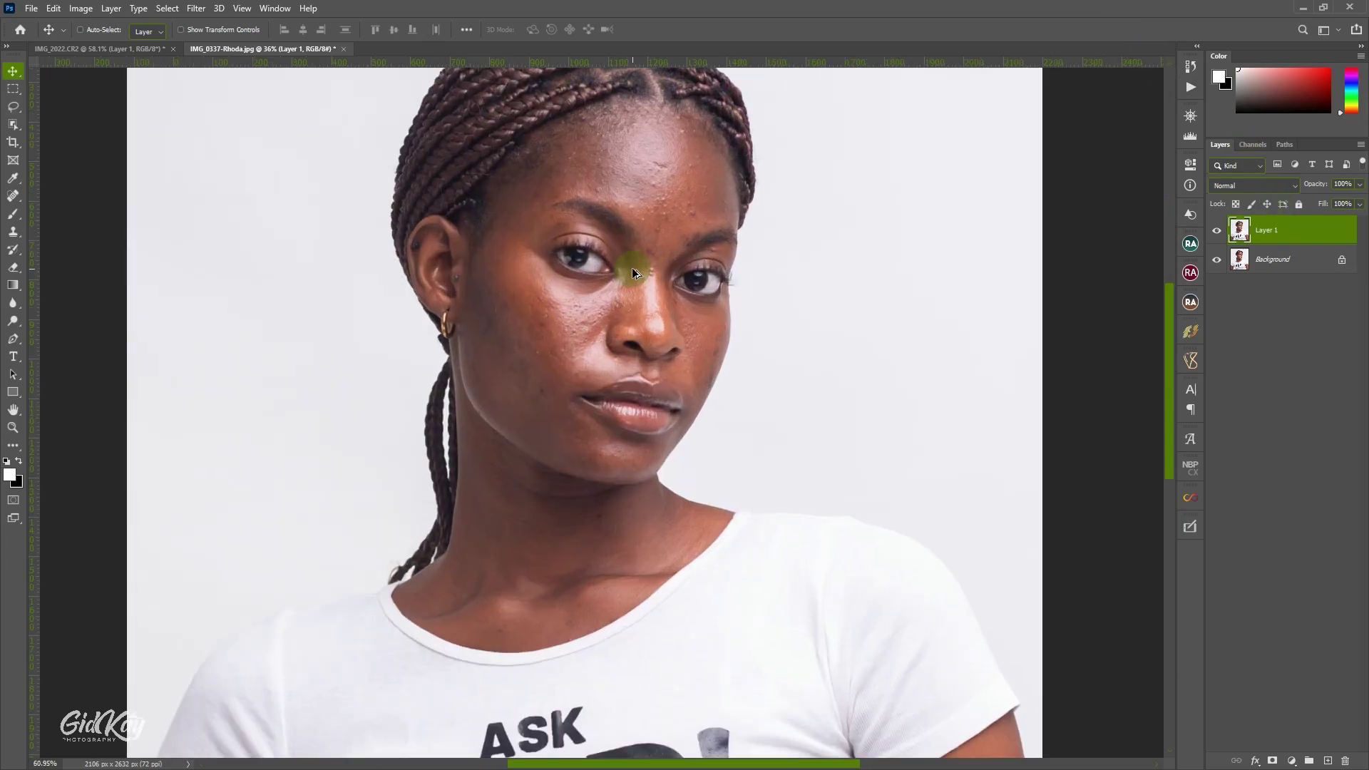
pyautogui.scroll(1, 650, 268)
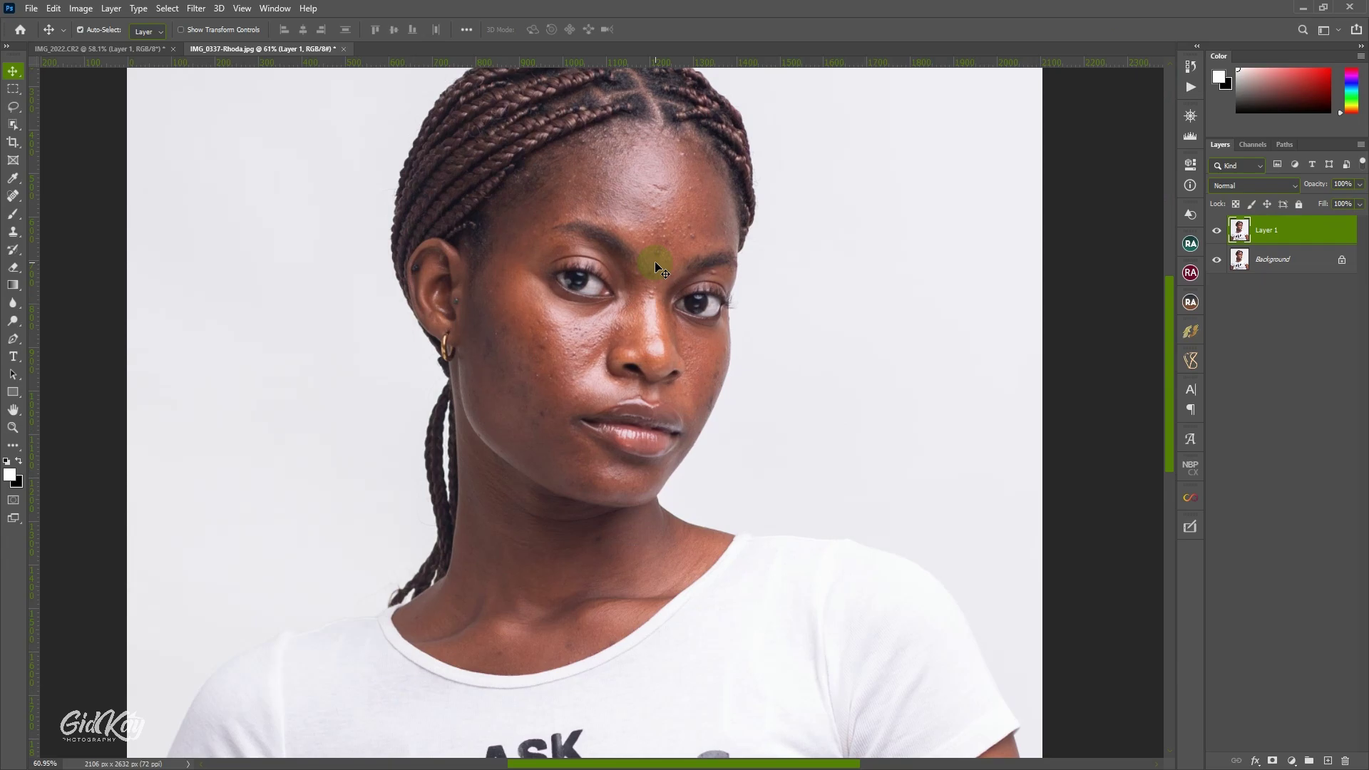
pyautogui.scroll(-6, 654, 268)
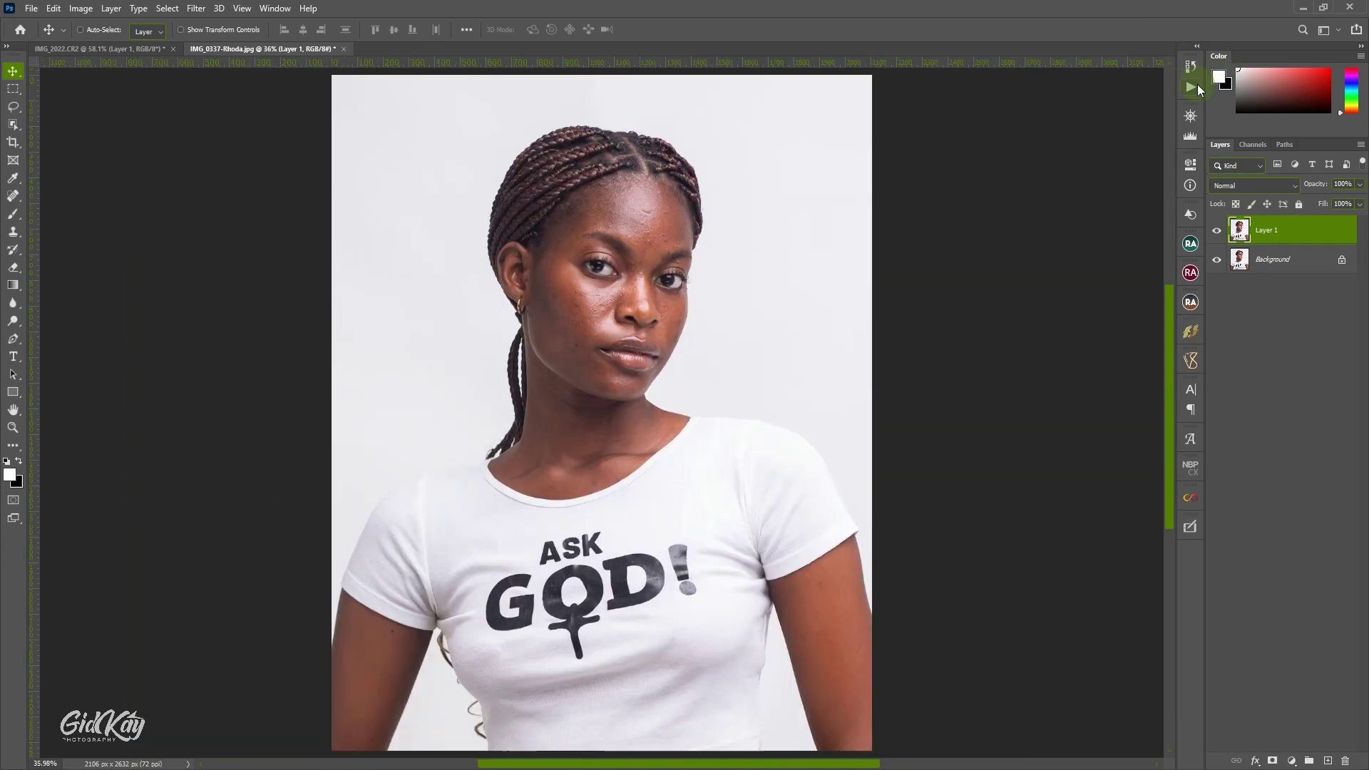
pyautogui.click(1193, 88)
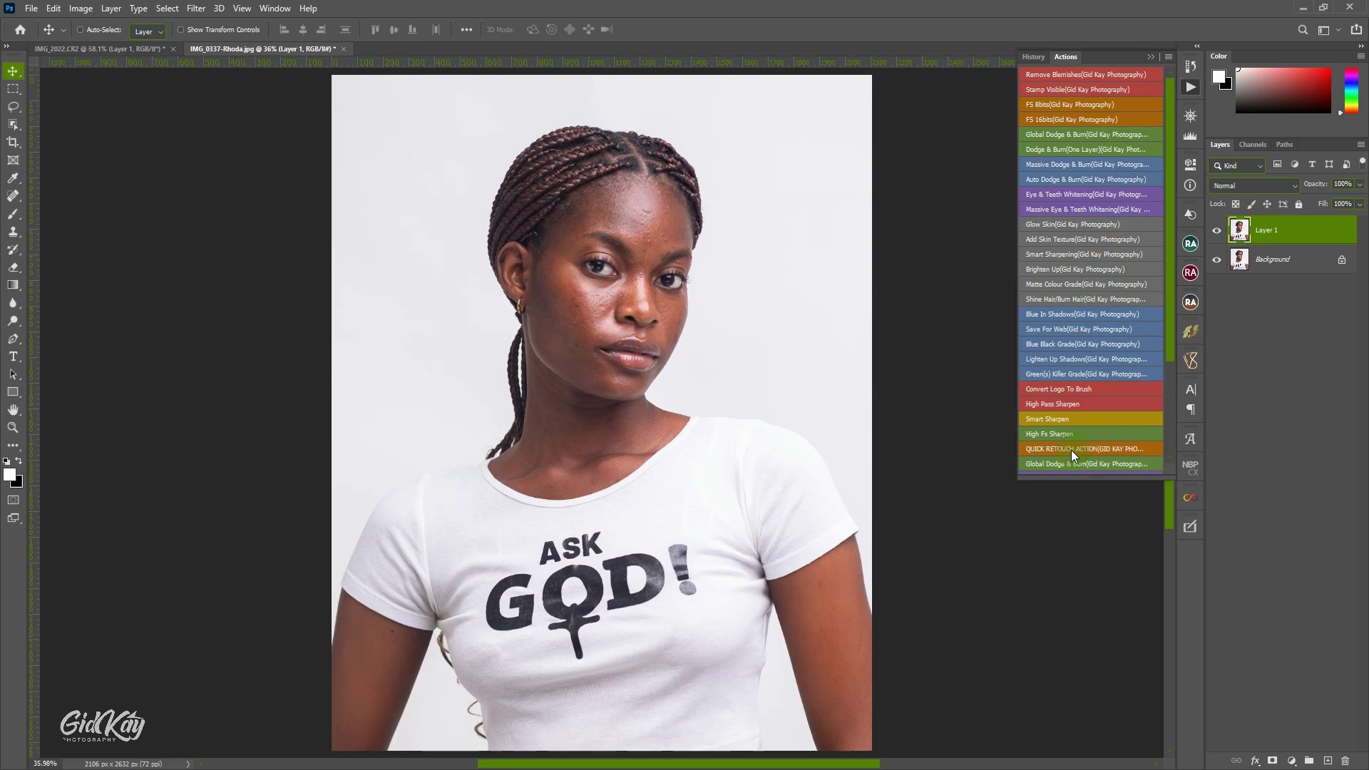
pyautogui.scroll(-2, 1071, 449)
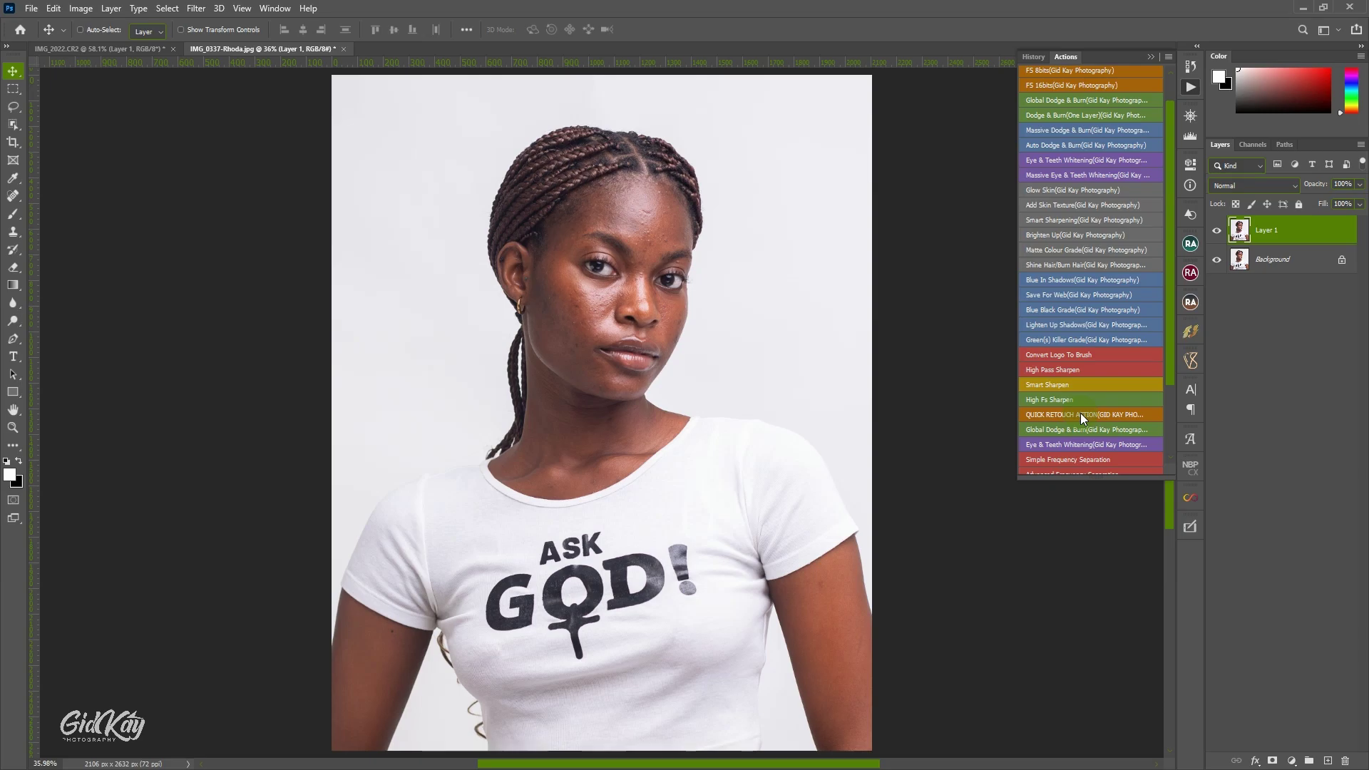
pyautogui.click(1076, 416)
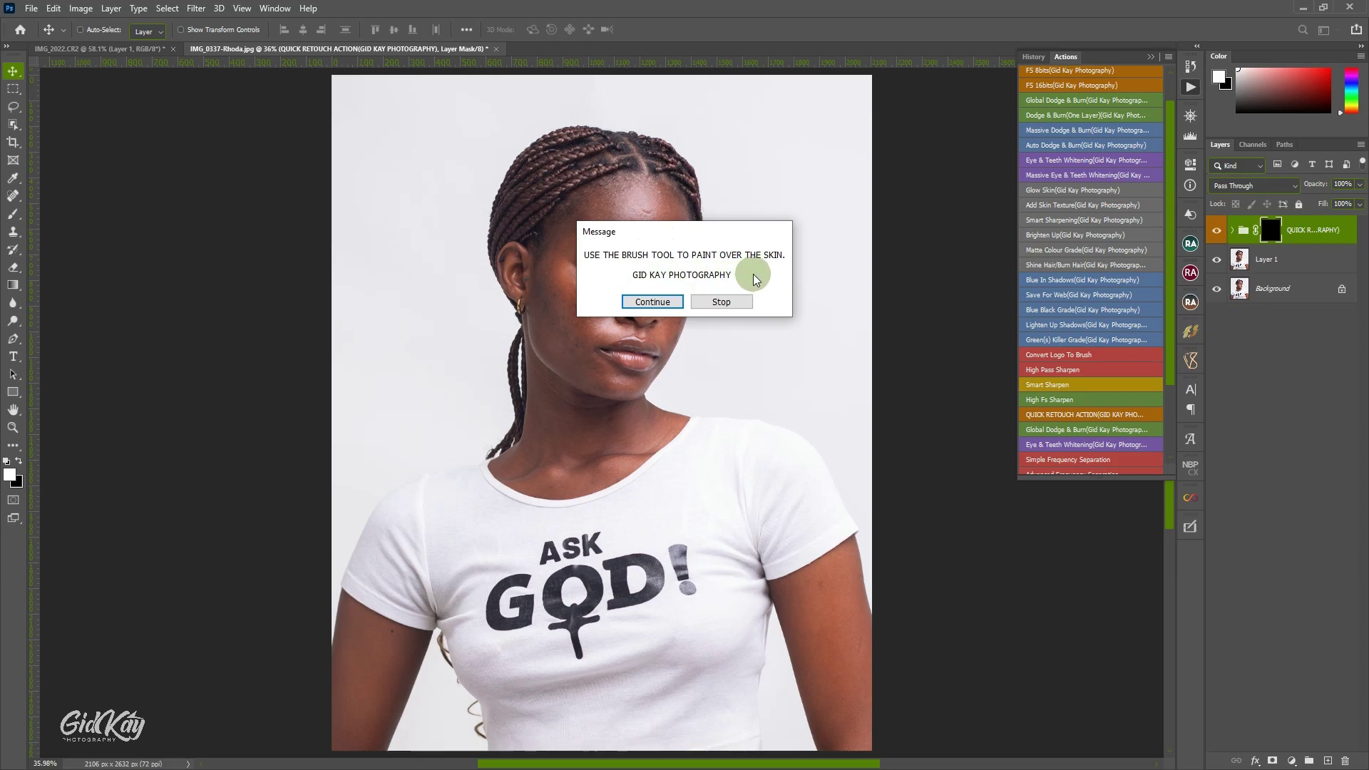
pyautogui.click(656, 301)
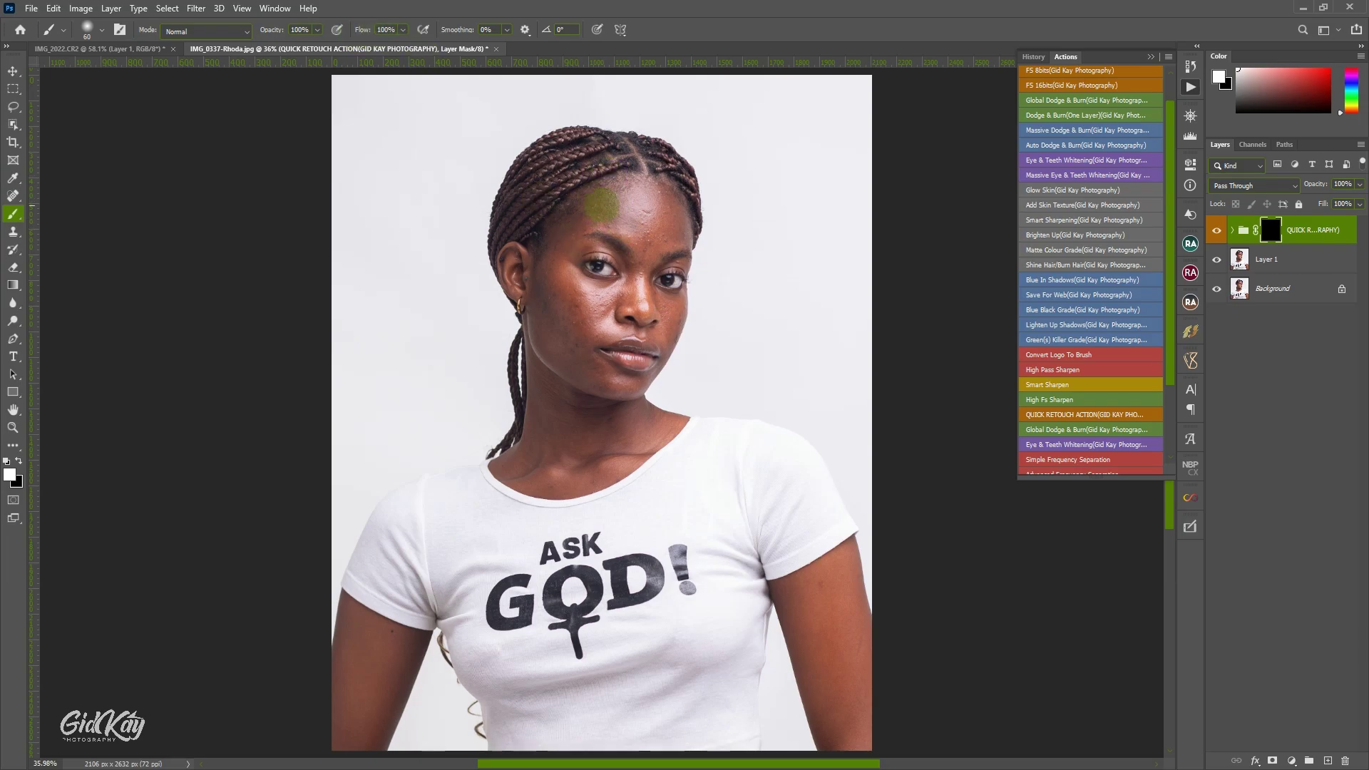
# Step: Paint white over the forehead skin on the retouch group's mask with an enlarged Soft Round brush
pyautogui.rightClick(637, 209)
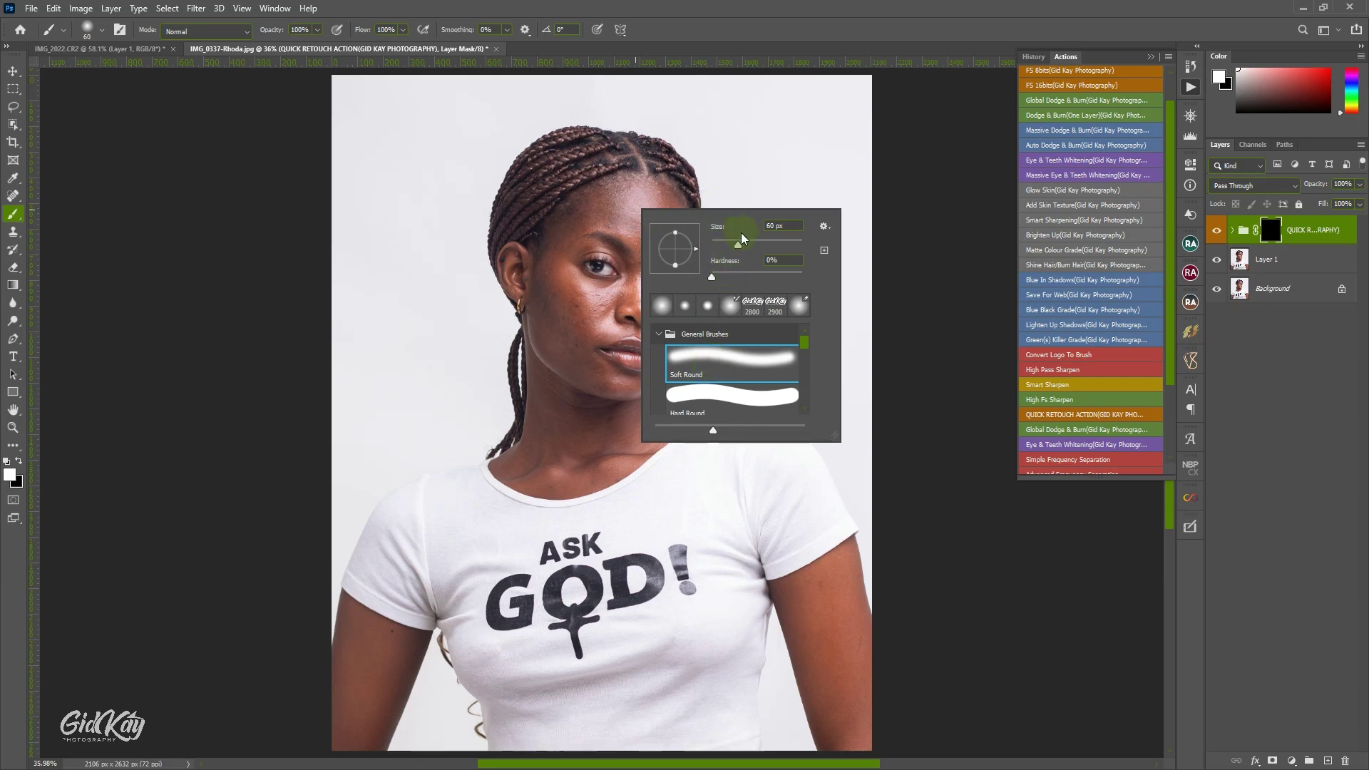
pyautogui.click(717, 18)
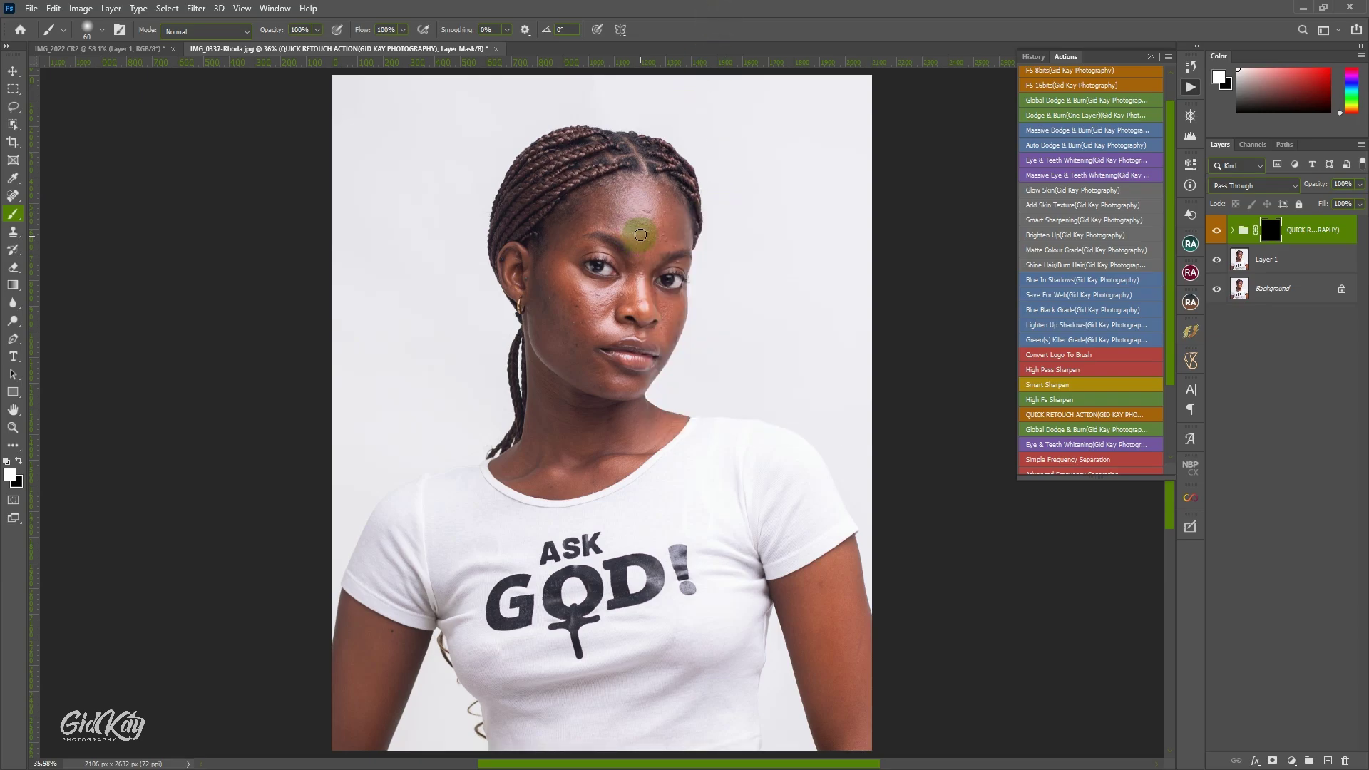
pyautogui.scroll(3, 641, 234)
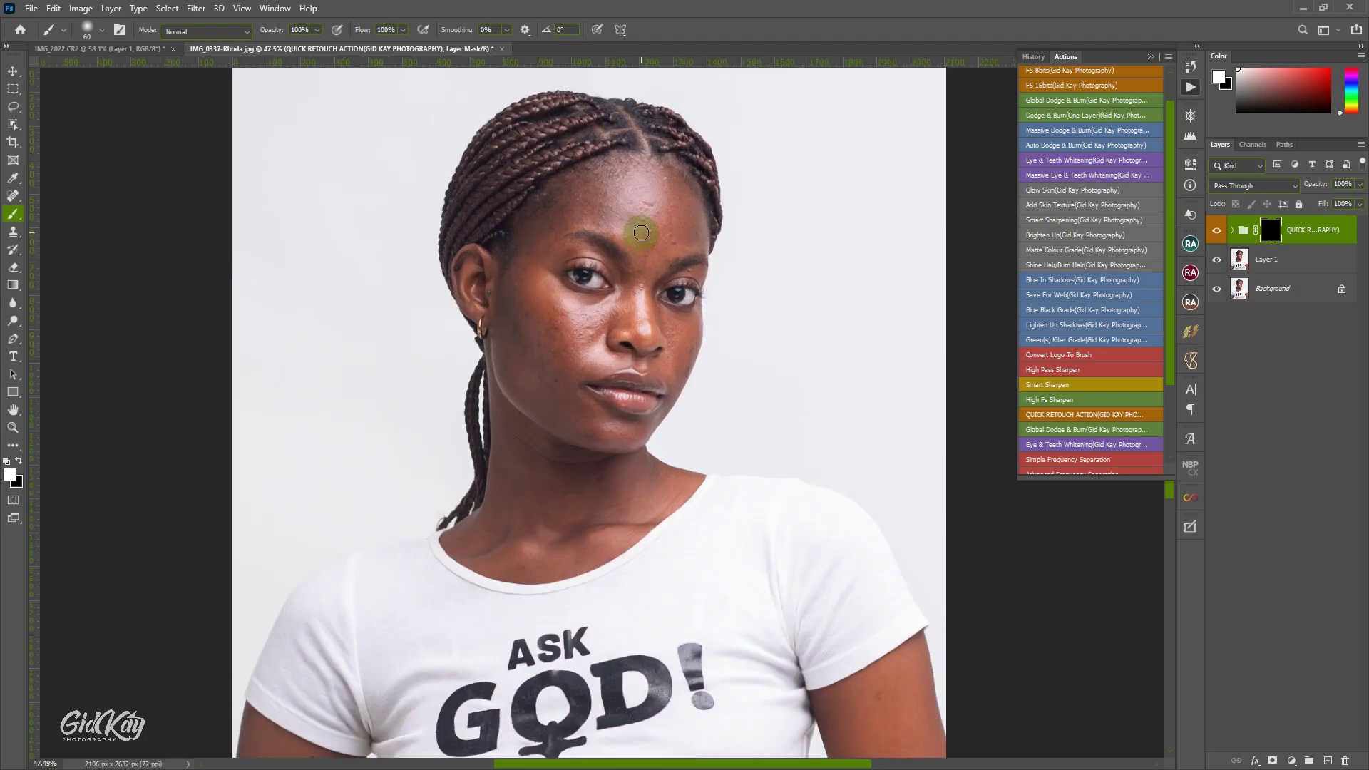
pyautogui.press(']')
pyautogui.press(']')
pyautogui.press(']')
pyautogui.press(']')
pyautogui.press(']')
pyautogui.moveTo(659, 190)
pyautogui.mouseDown()
pyautogui.moveTo(687, 221)
pyautogui.moveTo(653, 257)
pyautogui.moveTo(629, 178)
pyautogui.moveTo(674, 201)
pyautogui.moveTo(601, 183)
pyautogui.moveTo(544, 214)
pyautogui.moveTo(534, 292)
pyautogui.moveTo(569, 335)
pyautogui.moveTo(532, 288)
pyautogui.moveTo(546, 361)
pyautogui.moveTo(510, 298)
pyautogui.moveTo(522, 349)
pyautogui.moveTo(508, 326)
pyautogui.moveTo(570, 417)
pyautogui.moveTo(566, 401)
pyautogui.moveTo(611, 434)
pyautogui.moveTo(582, 398)
pyautogui.moveTo(633, 428)
pyautogui.moveTo(565, 370)
pyautogui.moveTo(579, 368)
pyautogui.moveTo(571, 305)
pyautogui.moveTo(611, 315)
pyautogui.moveTo(626, 299)
pyautogui.moveTo(601, 358)
pyautogui.moveTo(660, 351)
pyautogui.moveTo(668, 307)
pyautogui.moveTo(672, 324)
pyautogui.moveTo(693, 325)
pyautogui.moveTo(671, 381)
pyautogui.moveTo(669, 314)
pyautogui.moveTo(647, 284)
pyautogui.moveTo(635, 328)
pyautogui.moveTo(633, 296)
pyautogui.moveTo(617, 296)
pyautogui.moveTo(631, 273)
pyautogui.moveTo(623, 289)
pyautogui.moveTo(592, 251)
pyautogui.moveTo(556, 258)
pyautogui.moveTo(579, 239)
pyautogui.mouseUp()
# Step: Paint the retouch group's mask over the rest of the face and the neck, using a smaller brush around the eyes and nose
pyautogui.press('[')
pyautogui.press('[')
pyautogui.press('[')
pyautogui.press('[')
pyautogui.press(']')
pyautogui.press('[')
pyautogui.press('[')
pyautogui.press(']')
pyautogui.press('[')
pyautogui.press('[')
pyautogui.press('[')
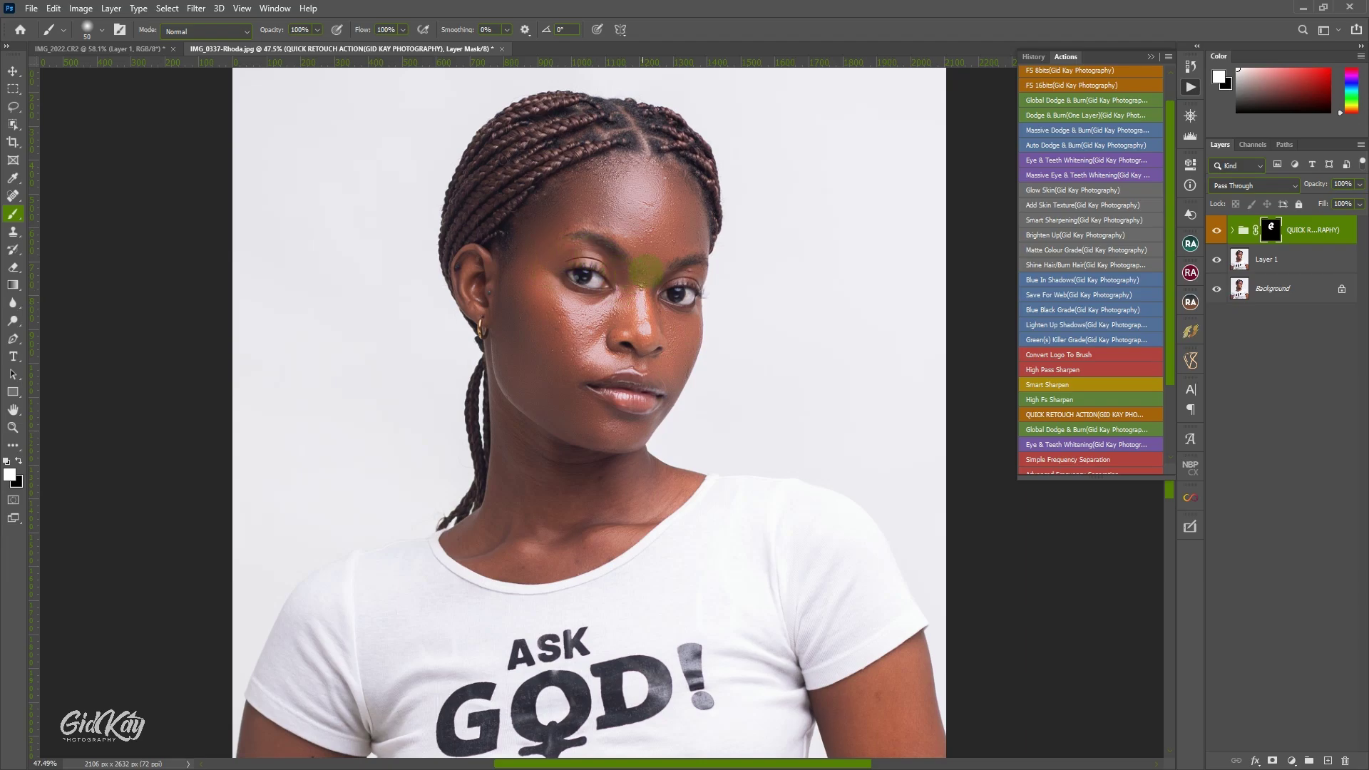
pyautogui.moveTo(680, 273)
pyautogui.mouseDown()
pyautogui.moveTo(666, 291)
pyautogui.moveTo(699, 272)
pyautogui.moveTo(629, 343)
pyautogui.mouseUp()
pyautogui.scroll(-1, 629, 343)
pyautogui.press(']')
pyautogui.moveTo(493, 330)
pyautogui.mouseDown()
pyautogui.moveTo(509, 402)
pyautogui.moveTo(500, 372)
pyautogui.moveTo(524, 407)
pyautogui.moveTo(520, 395)
pyautogui.moveTo(479, 491)
pyautogui.moveTo(556, 496)
pyautogui.moveTo(514, 517)
pyautogui.moveTo(559, 515)
pyautogui.moveTo(523, 521)
pyautogui.moveTo(628, 489)
pyautogui.moveTo(548, 446)
pyautogui.moveTo(566, 431)
pyautogui.moveTo(621, 439)
pyautogui.moveTo(616, 455)
pyautogui.moveTo(631, 428)
pyautogui.moveTo(676, 444)
pyautogui.moveTo(648, 478)
pyautogui.mouseUp()
# Step: Enlarge the brush and paint the retouch group's mask over the skin of both arms
pyautogui.press(']')
pyautogui.press(']')
pyautogui.press(']')
pyautogui.press(']')
pyautogui.press(']')
pyautogui.press(']')
pyautogui.press(']')
pyautogui.press('[')
pyautogui.press('[')
pyautogui.scroll(-5, 648, 458)
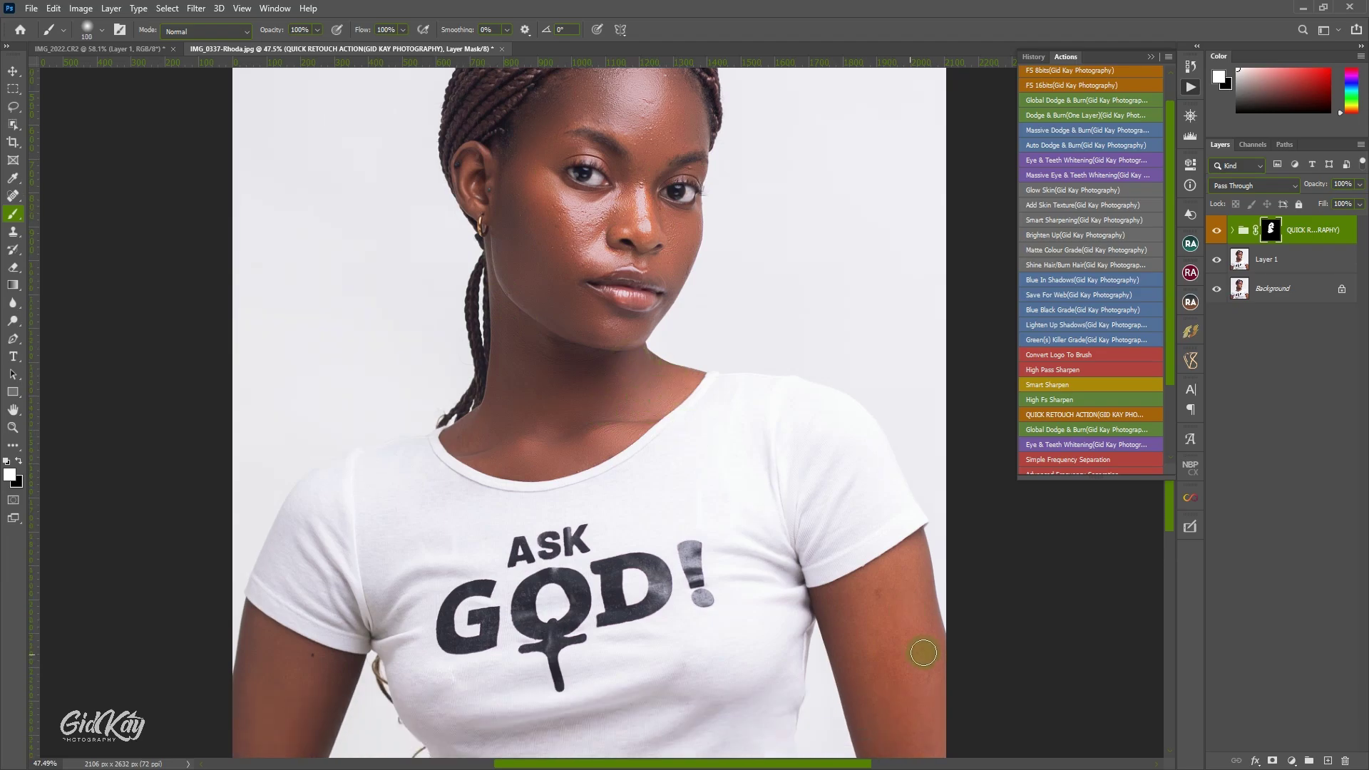
pyautogui.scroll(-4, 891, 571)
pyautogui.press(']')
pyautogui.press(']')
pyautogui.press(']')
pyautogui.press(']')
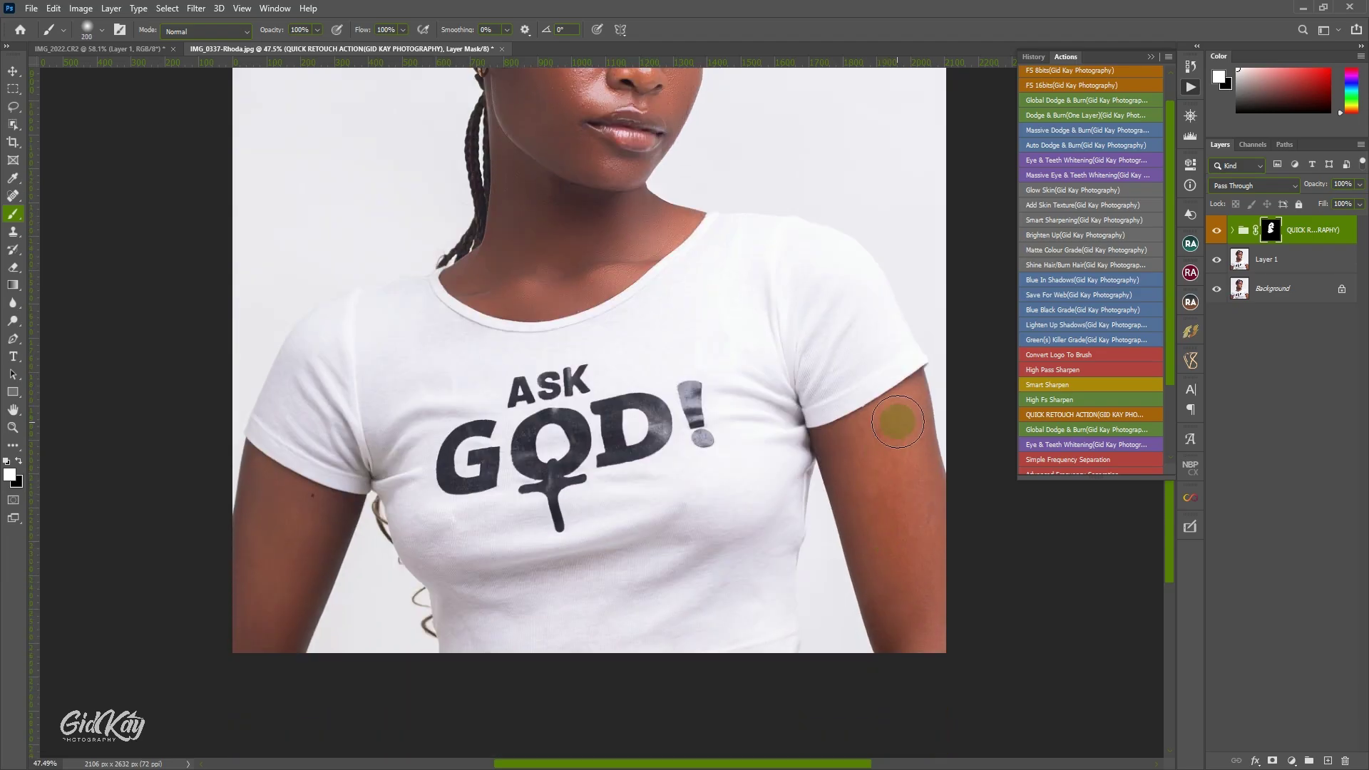
pyautogui.moveTo(914, 531)
pyautogui.mouseDown()
pyautogui.moveTo(919, 610)
pyautogui.moveTo(887, 430)
pyautogui.moveTo(879, 535)
pyautogui.moveTo(905, 642)
pyautogui.moveTo(874, 529)
pyautogui.mouseUp()
pyautogui.moveTo(845, 442); pyautogui.dragTo(868, 561)
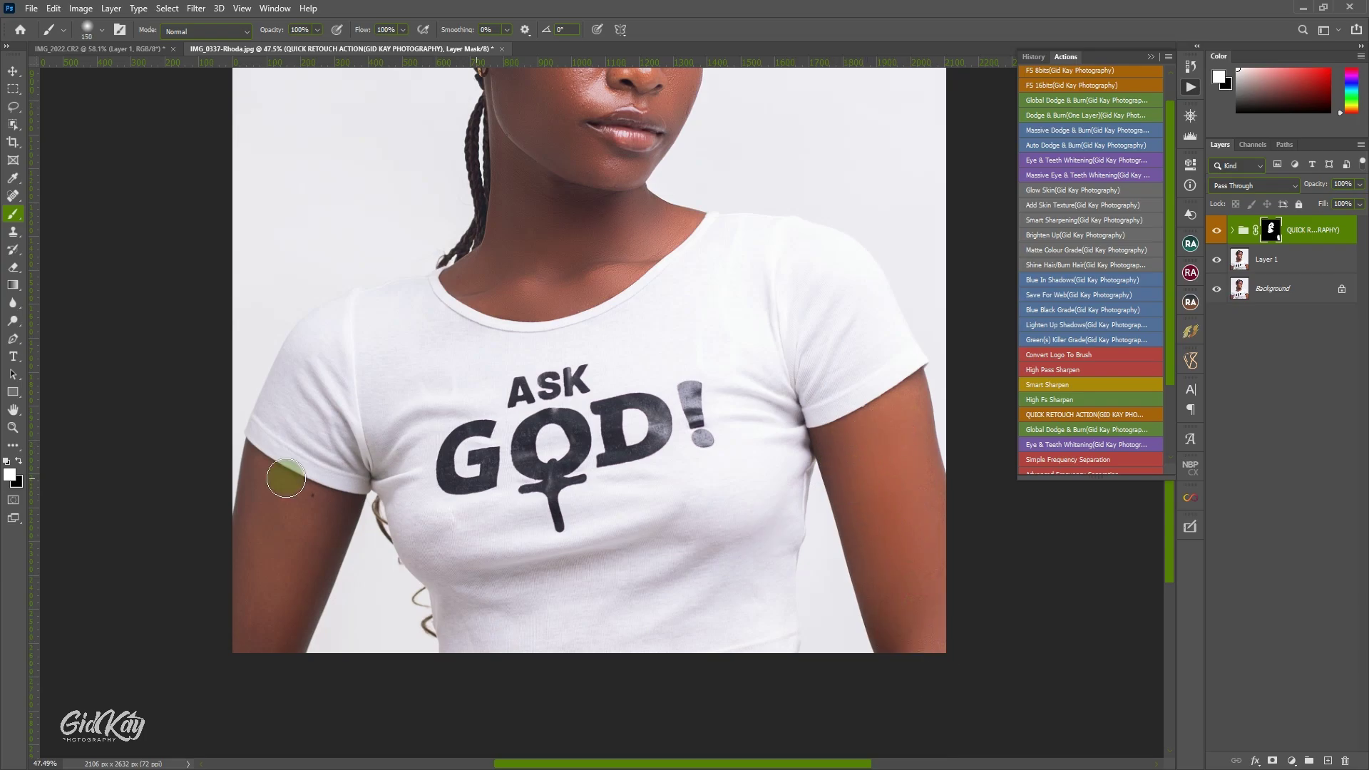
pyautogui.moveTo(261, 487)
pyautogui.mouseDown()
pyautogui.moveTo(239, 654)
pyautogui.moveTo(292, 520)
pyautogui.moveTo(289, 597)
pyautogui.moveTo(267, 640)
pyautogui.moveTo(321, 538)
pyautogui.mouseUp()
# Step: Compare the portrait before and after retouching by toggling the visibility of the quick retouch group
pyautogui.scroll(5, 489, 437)
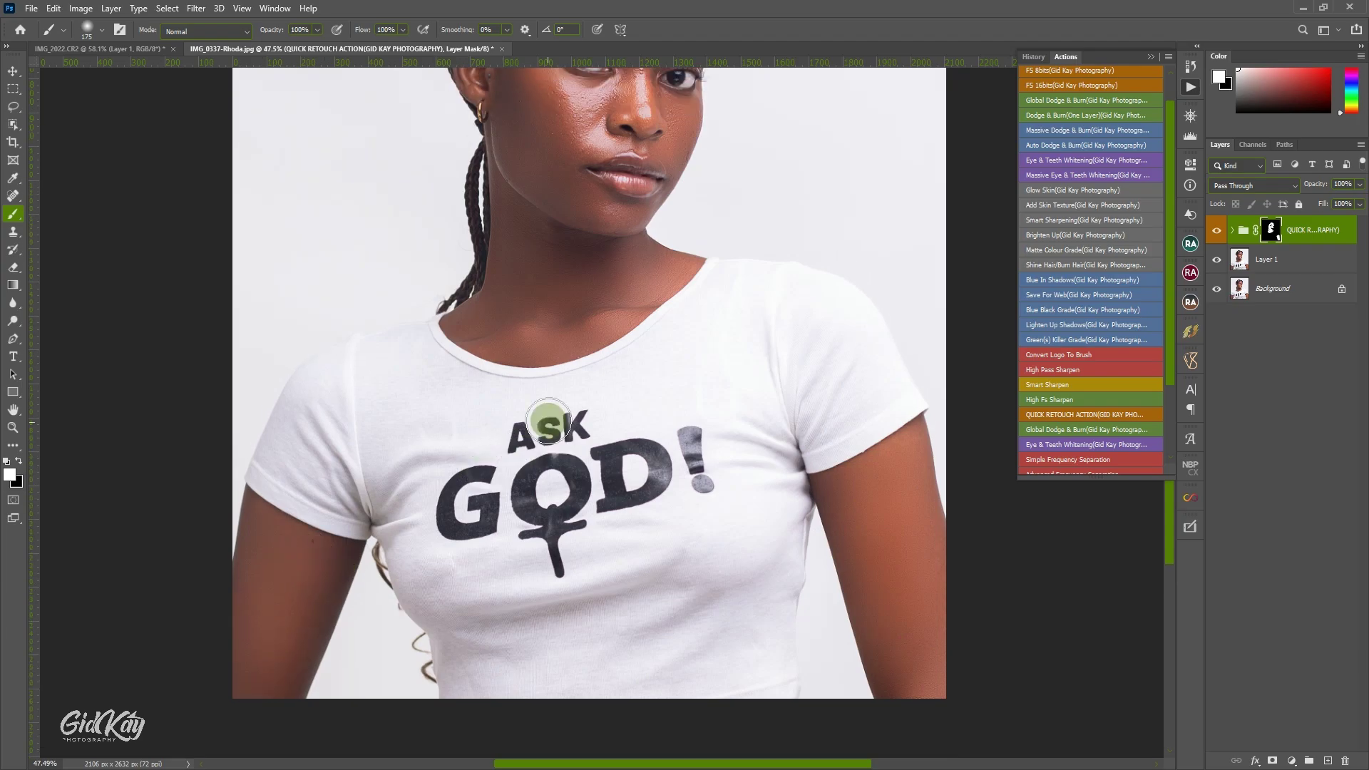
pyautogui.scroll(2, 575, 367)
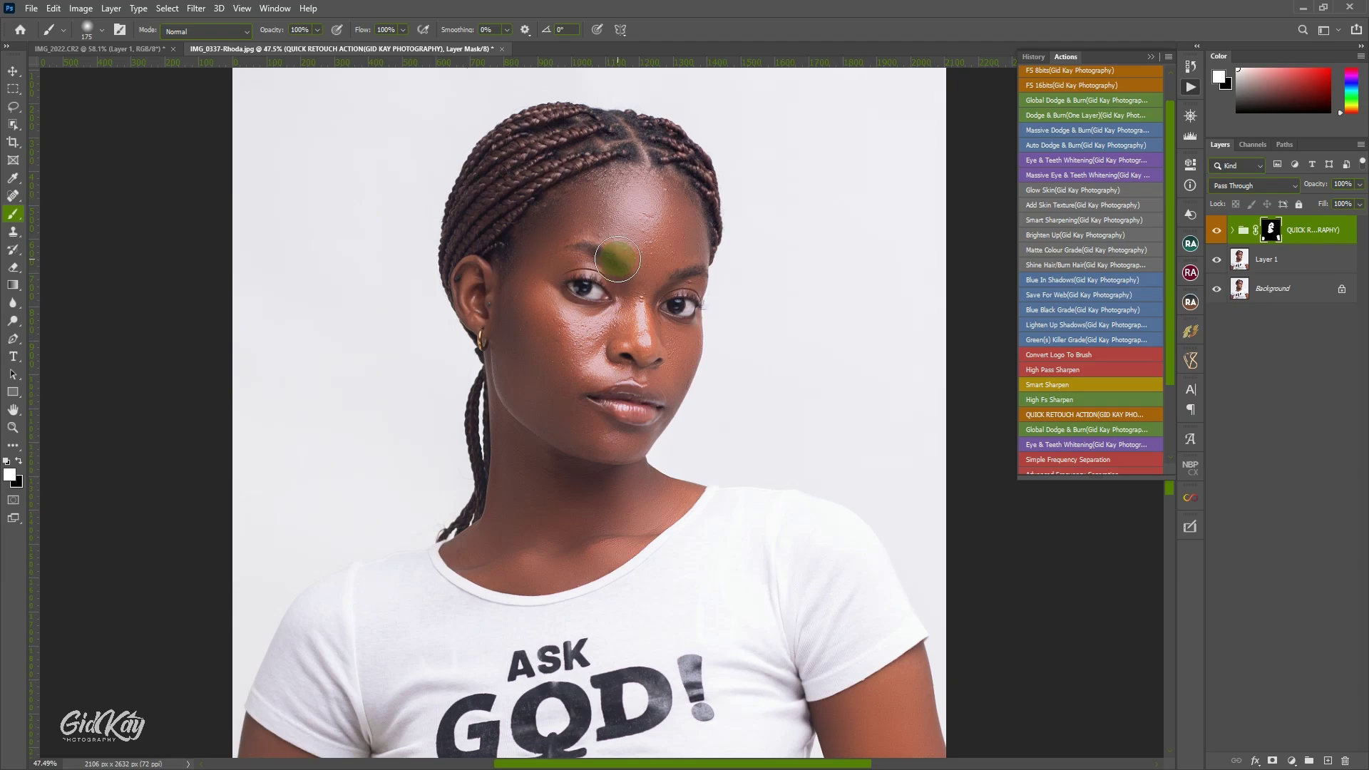
pyautogui.scroll(1, 621, 260)
pyautogui.scroll(-1, 620, 260)
pyautogui.scroll(-1, 636, 248)
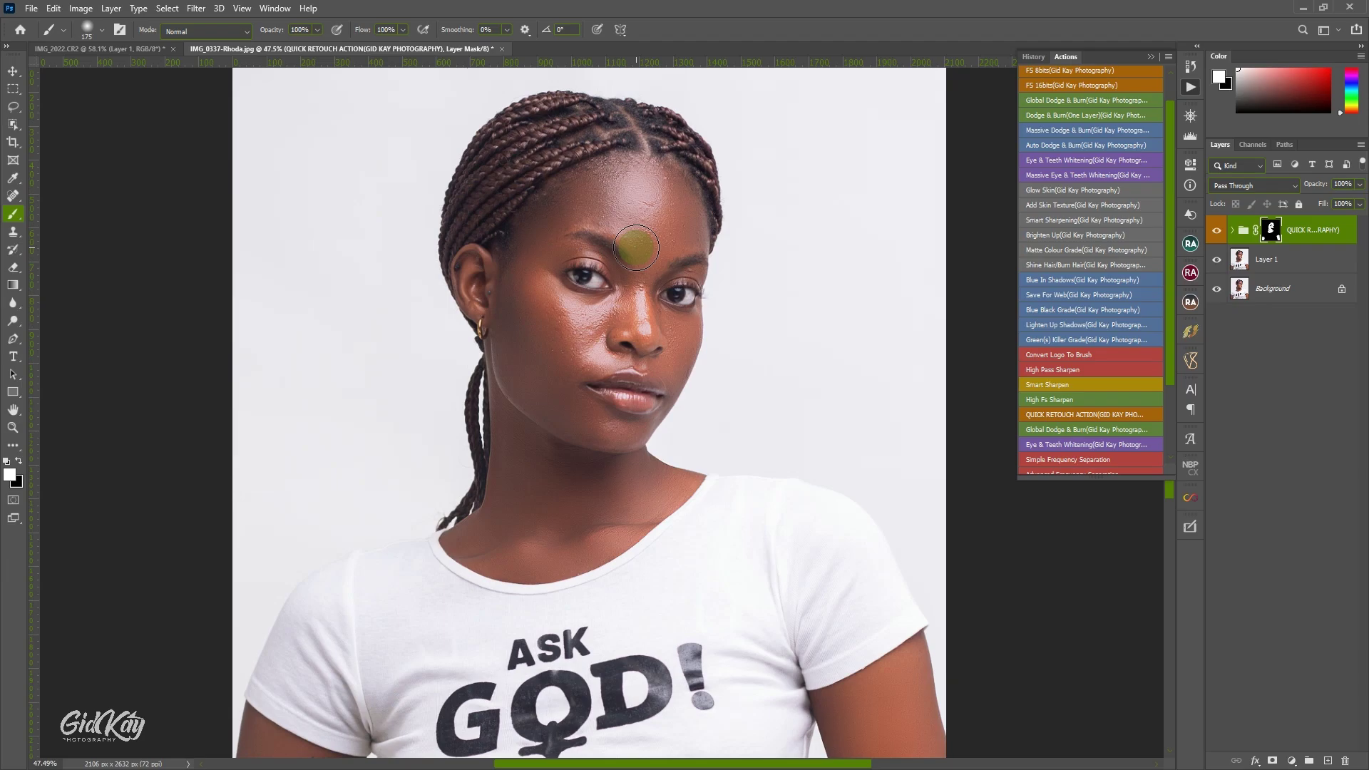
pyautogui.click(1218, 234)
pyautogui.click(1218, 233)
pyautogui.click(1218, 234)
pyautogui.click(1218, 234)
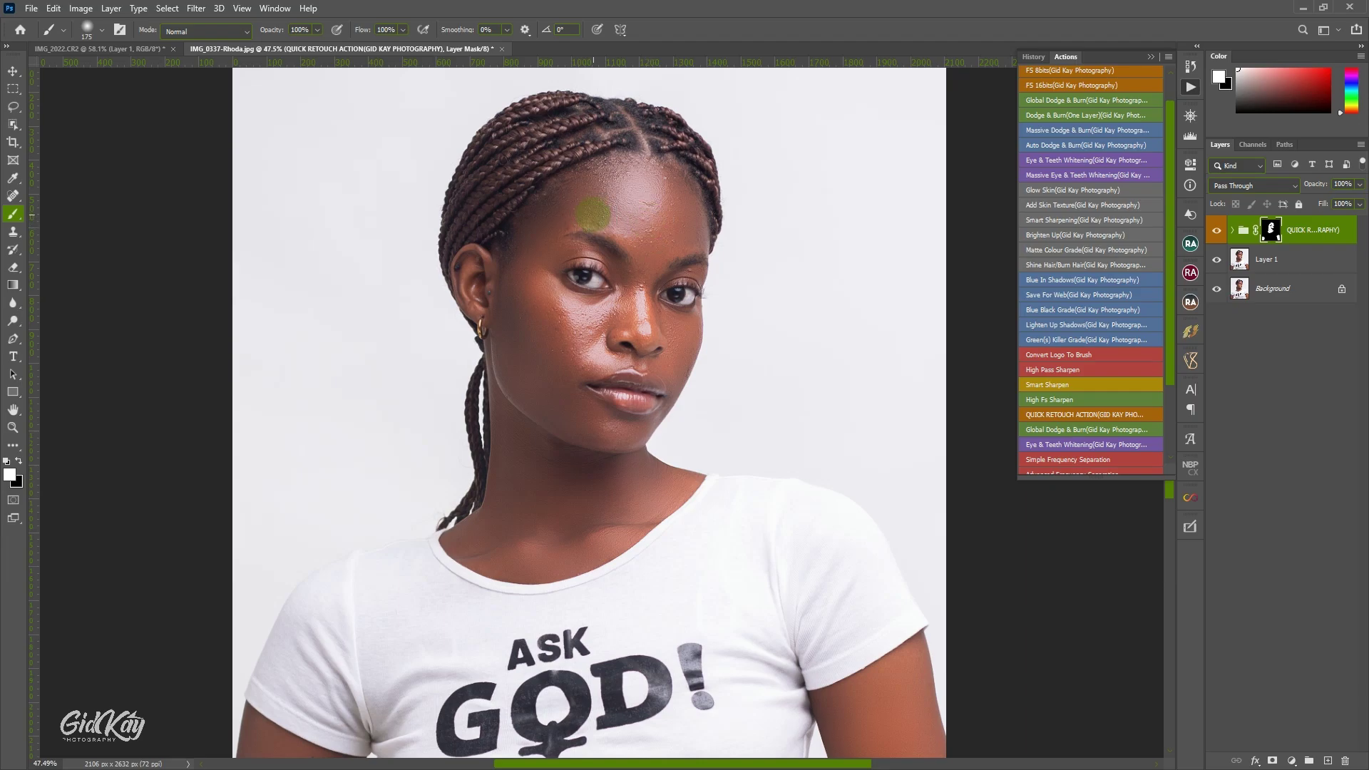
# Step: Select the forehead down to between the eyebrows with the Lasso tool
pyautogui.click(13, 107)
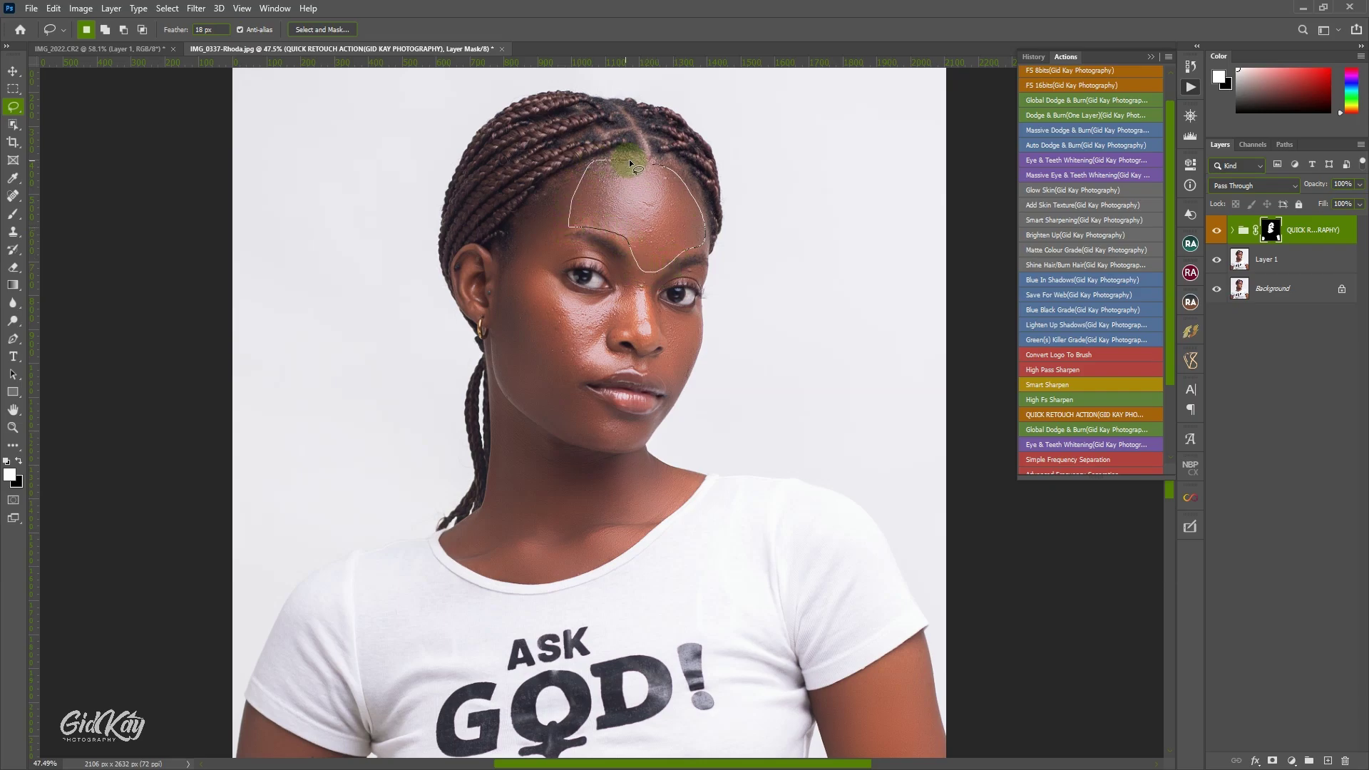
pyautogui.moveTo(628, 159); pyautogui.dragTo(628, 160)
pyautogui.click(196, 8)
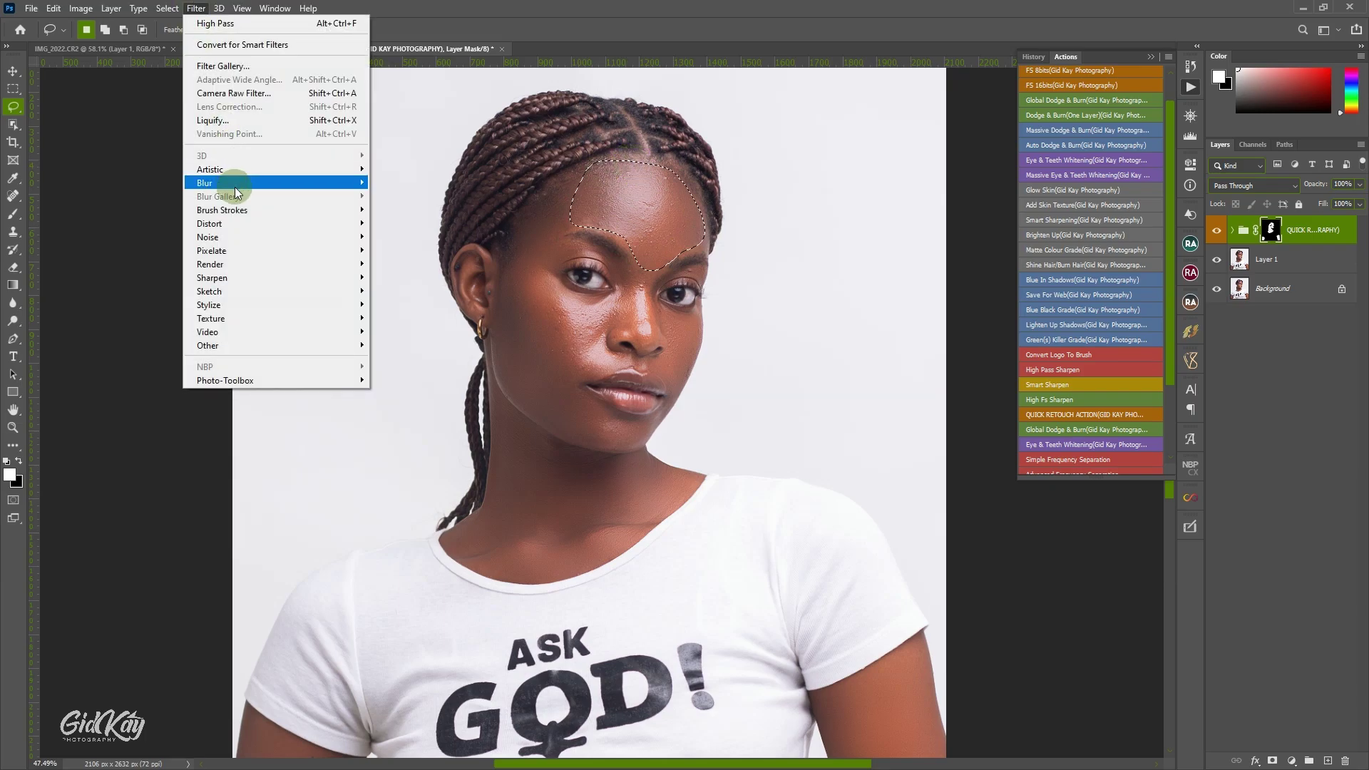
pyautogui.moveTo(242, 183)
pyautogui.click(387, 237)
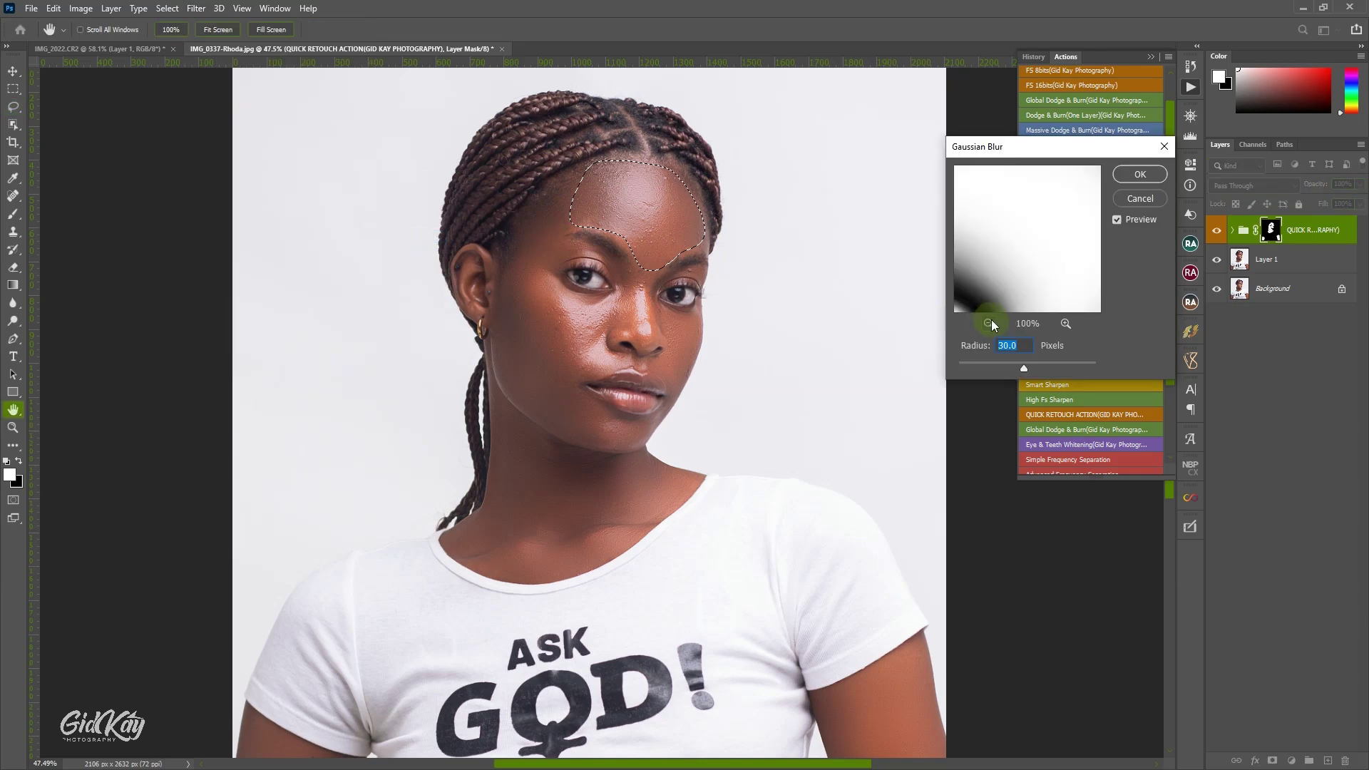
pyautogui.click(989, 323)
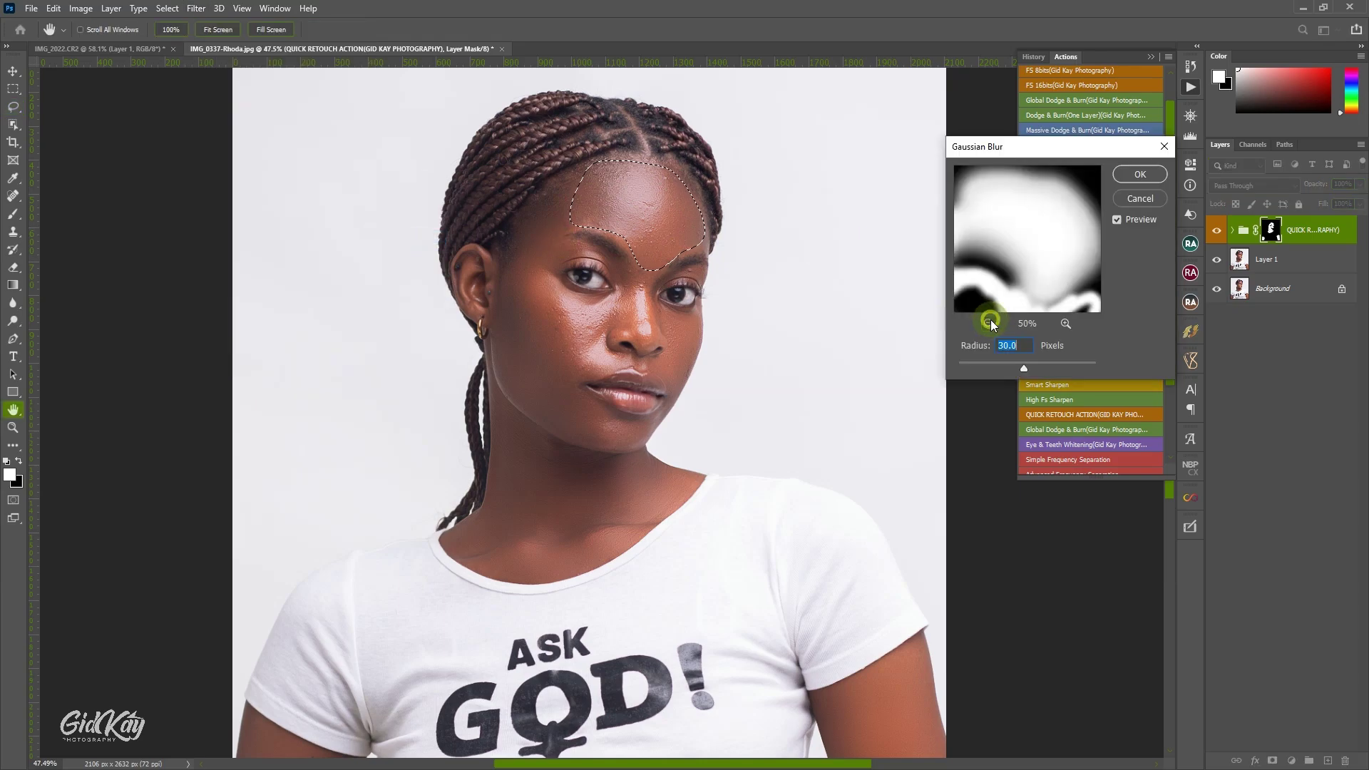
pyautogui.click(989, 323)
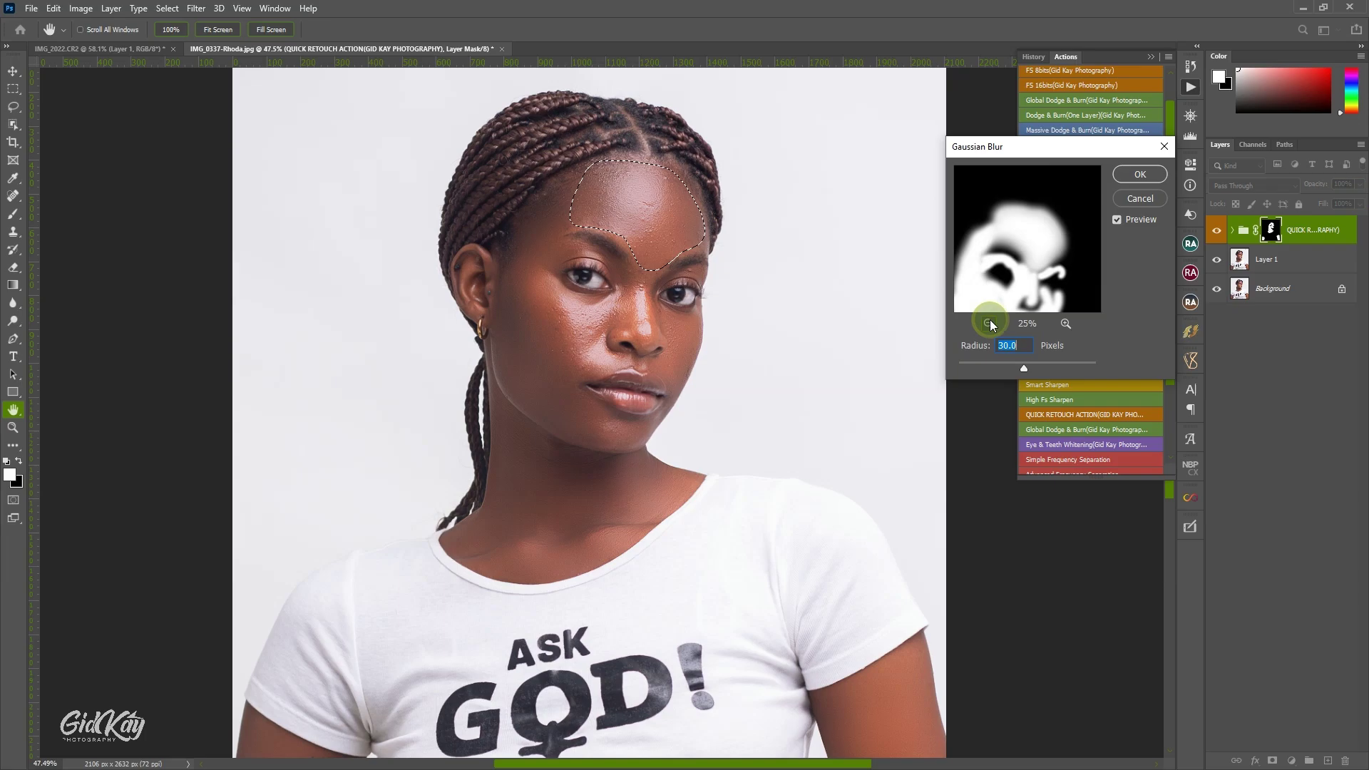
pyautogui.click(1143, 199)
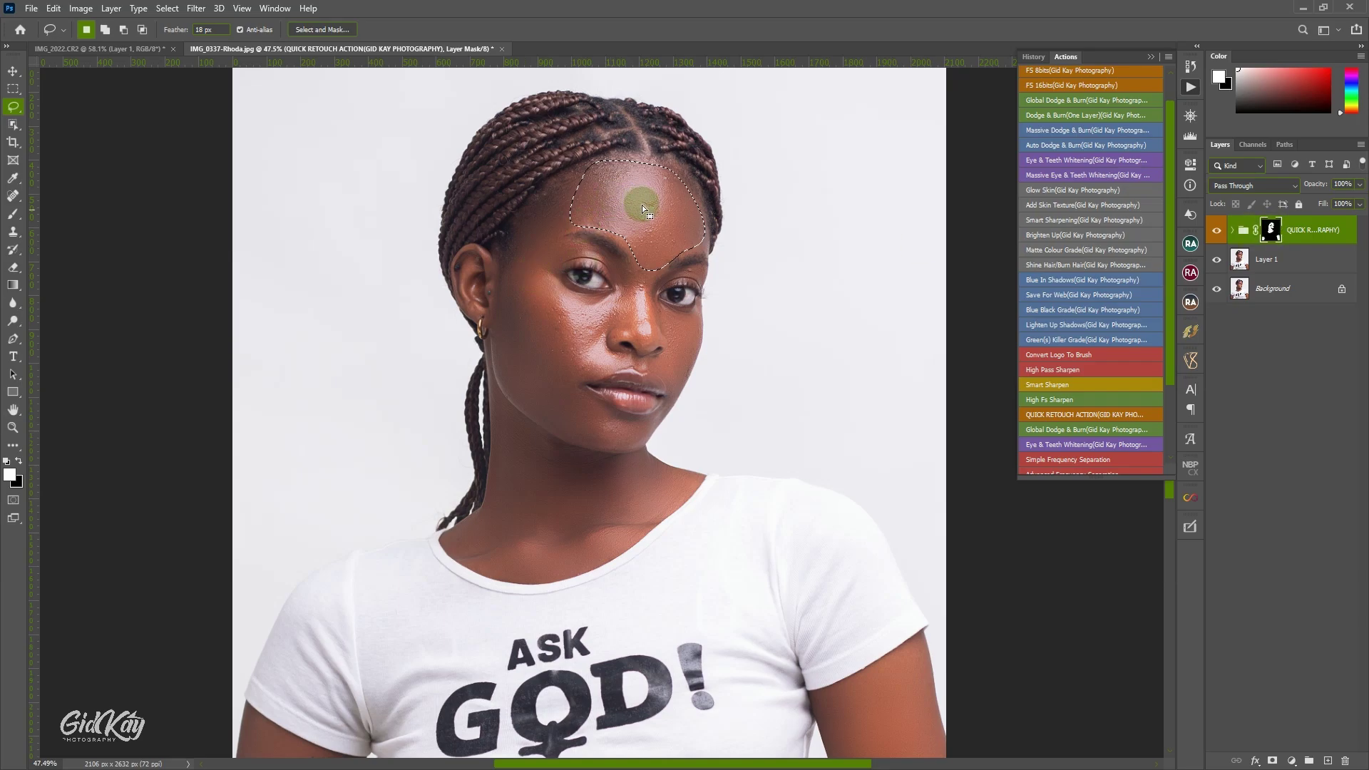
# Step: Apply a Gaussian Blur with a 30 px radius to the selected forehead on the SKIN (SOFTNESS) layer, and deselect it
pyautogui.click(1232, 230)
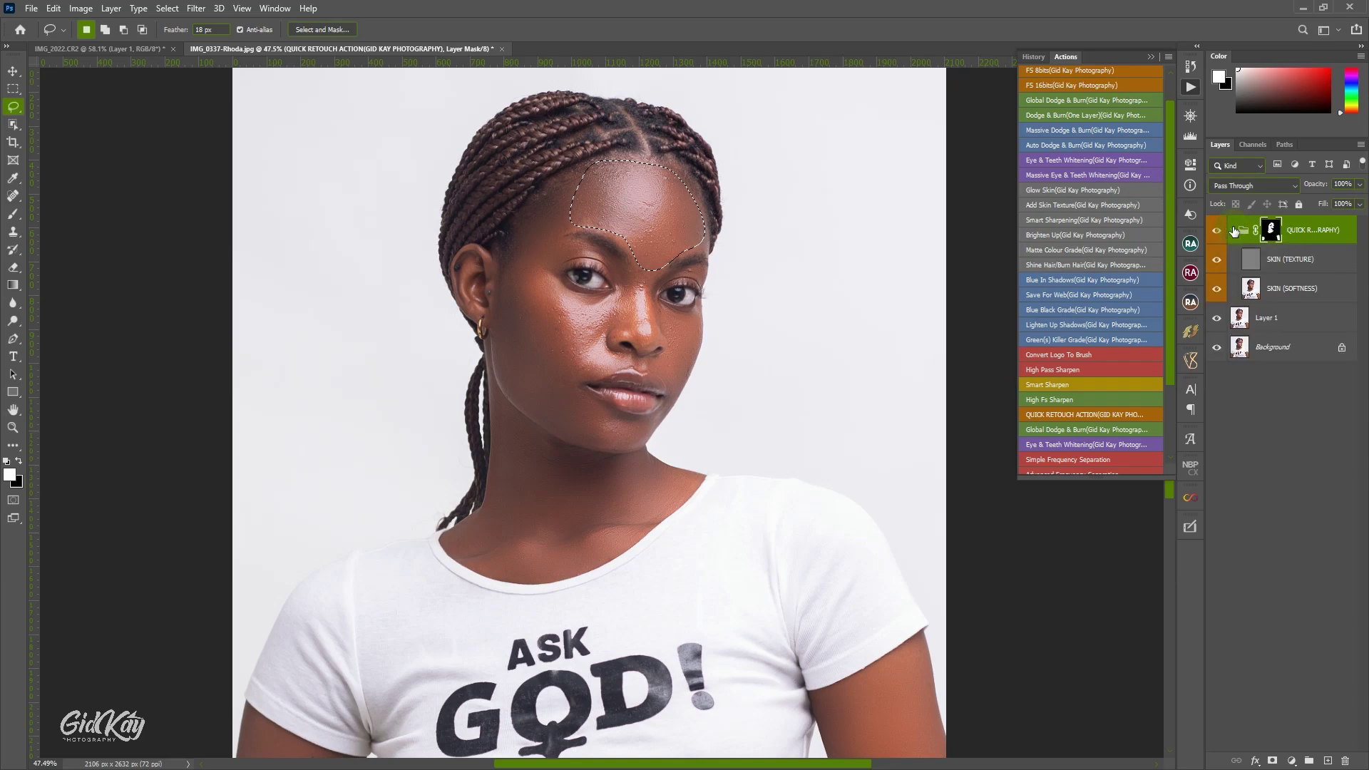
pyautogui.click(1283, 289)
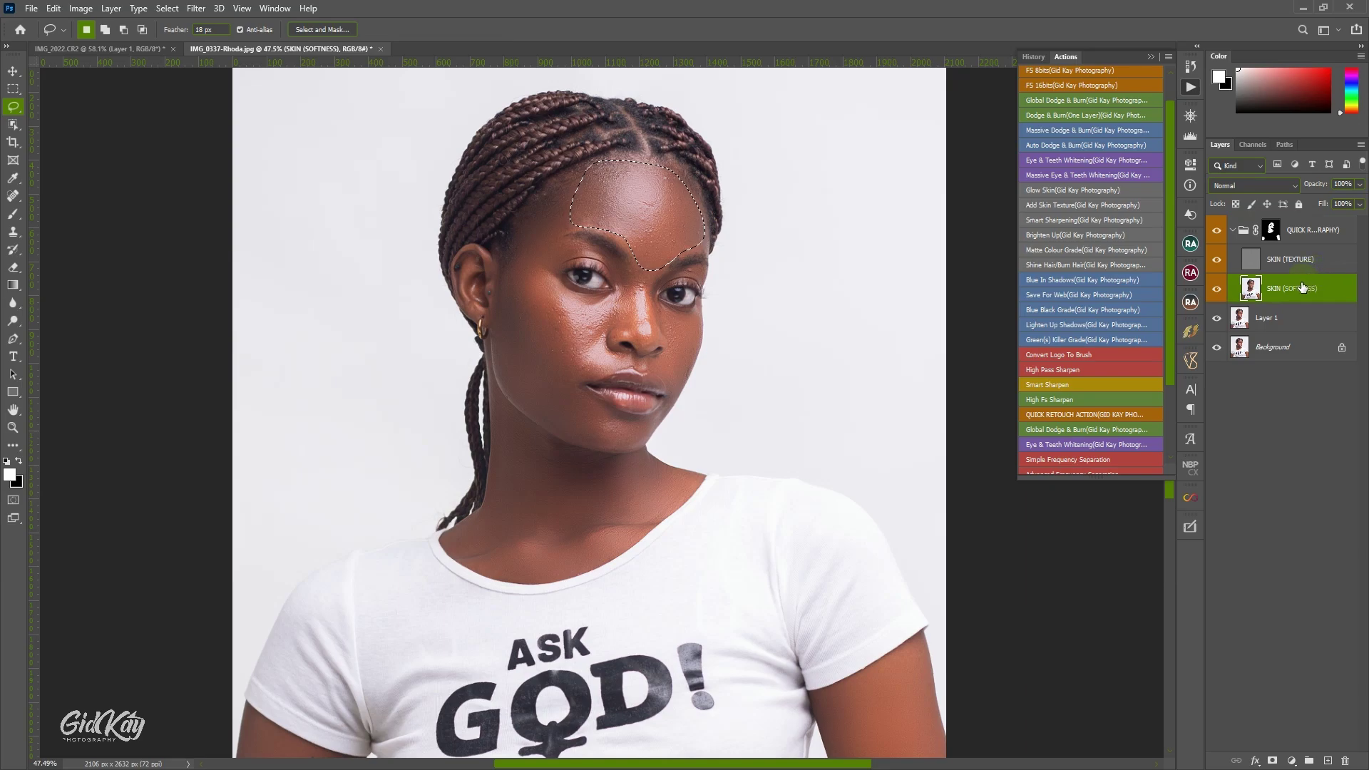
pyautogui.click(196, 8)
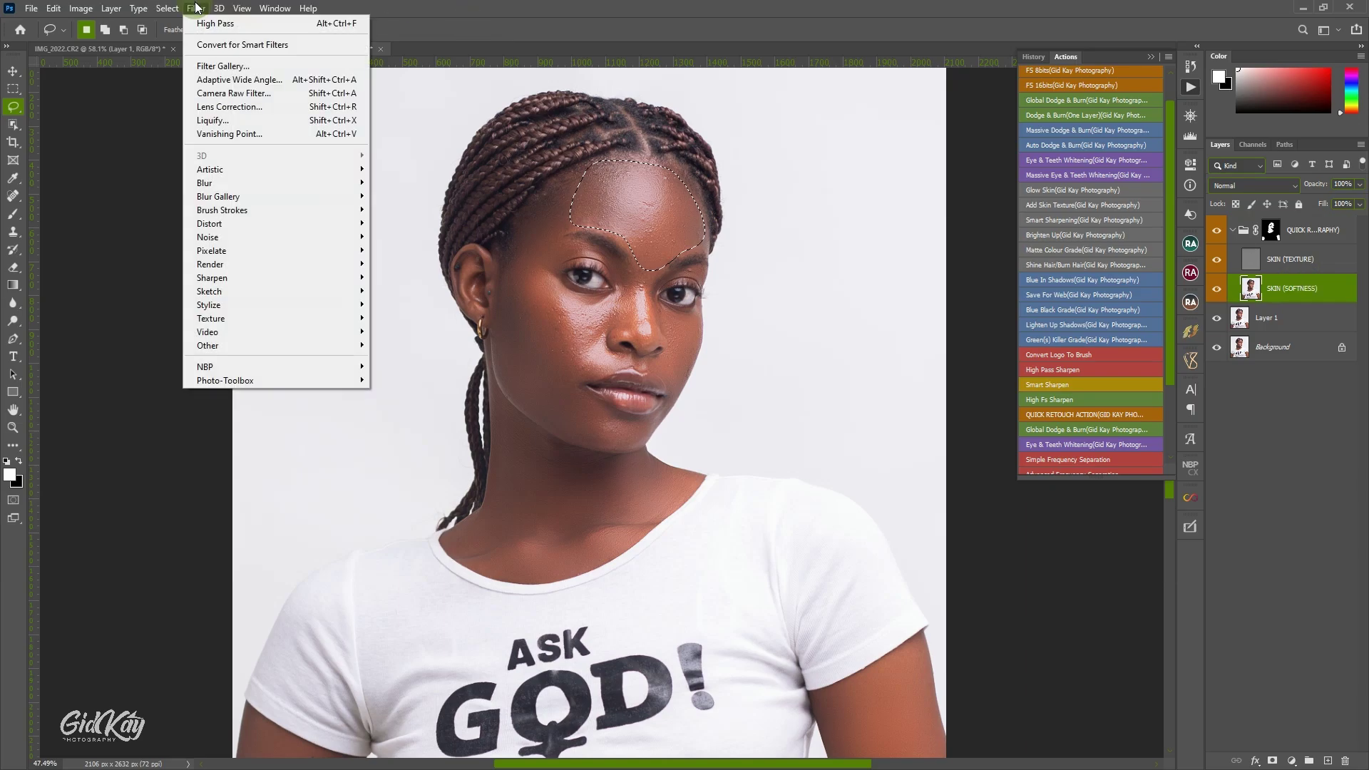
pyautogui.click(221, 178)
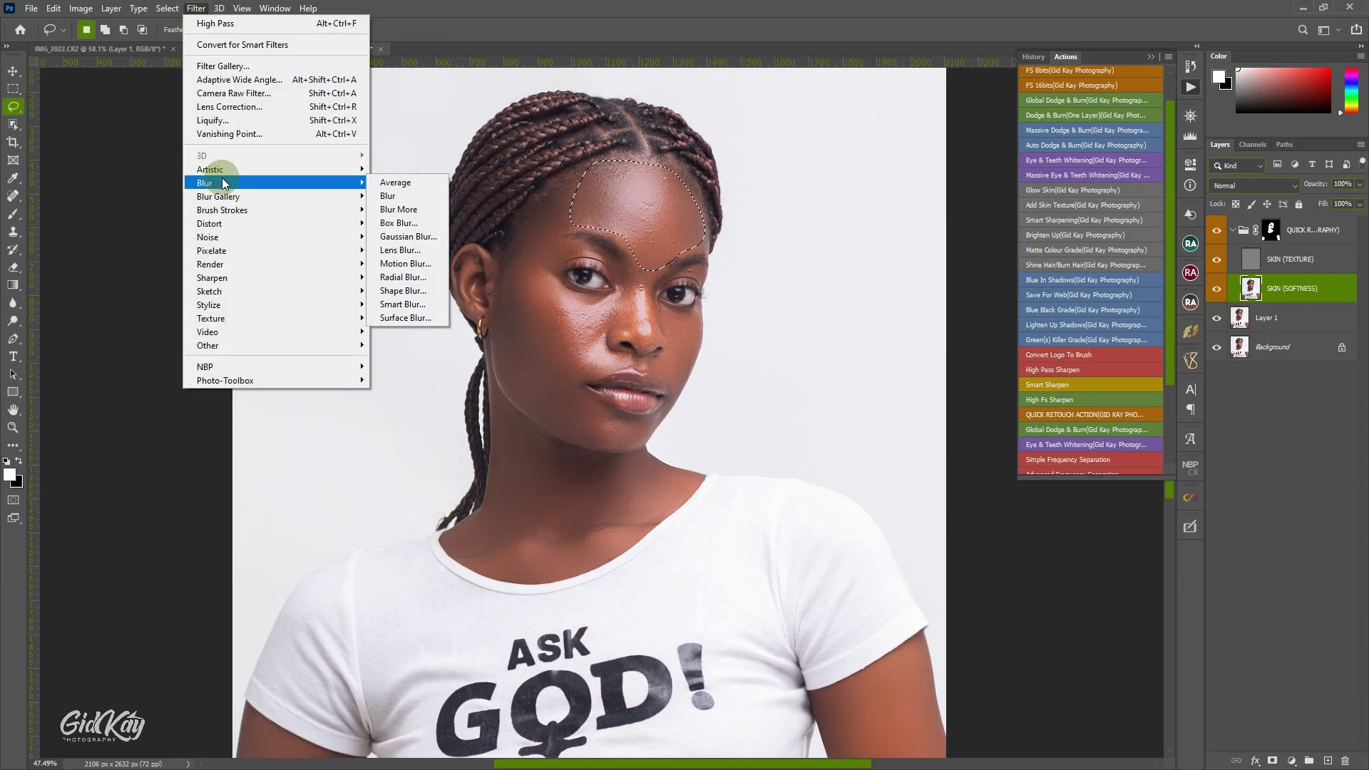
pyautogui.click(416, 235)
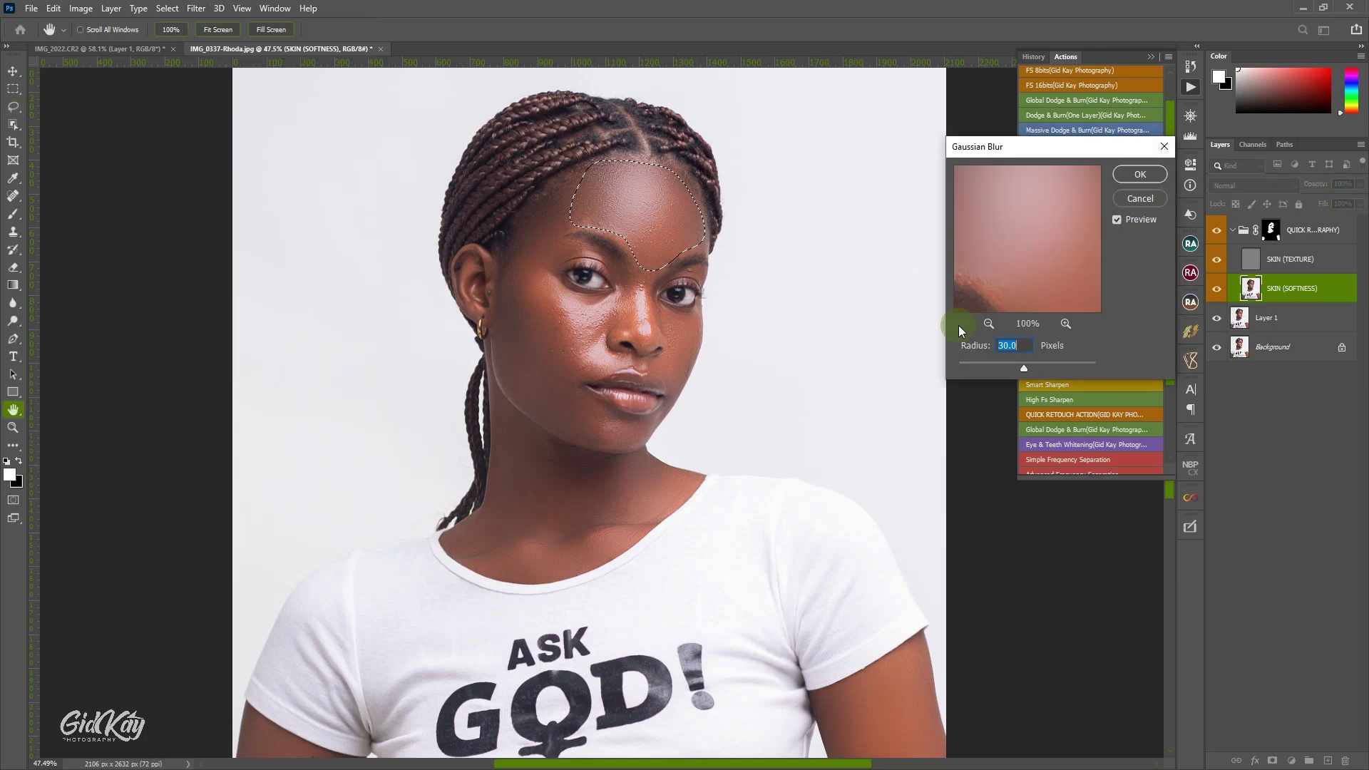
pyautogui.click(989, 323)
pyautogui.click(989, 325)
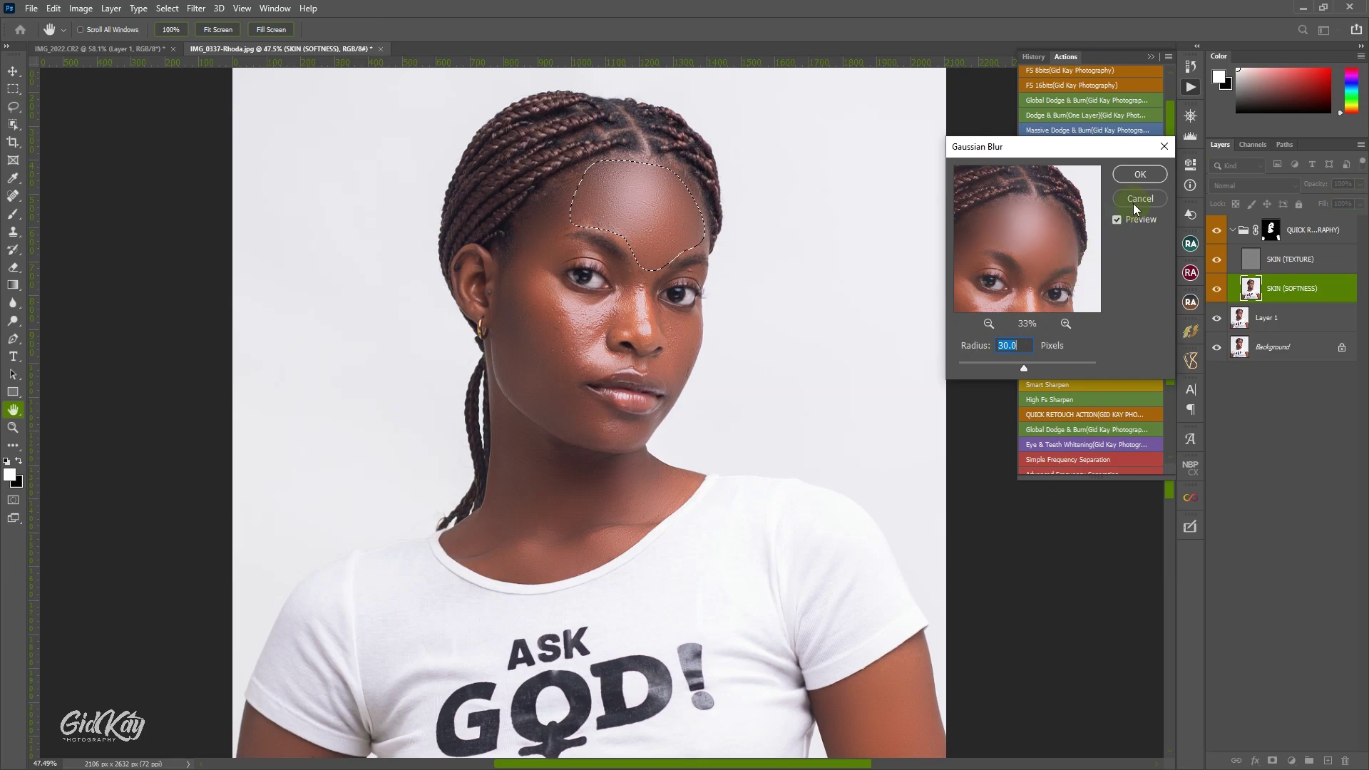
pyautogui.click(1144, 174)
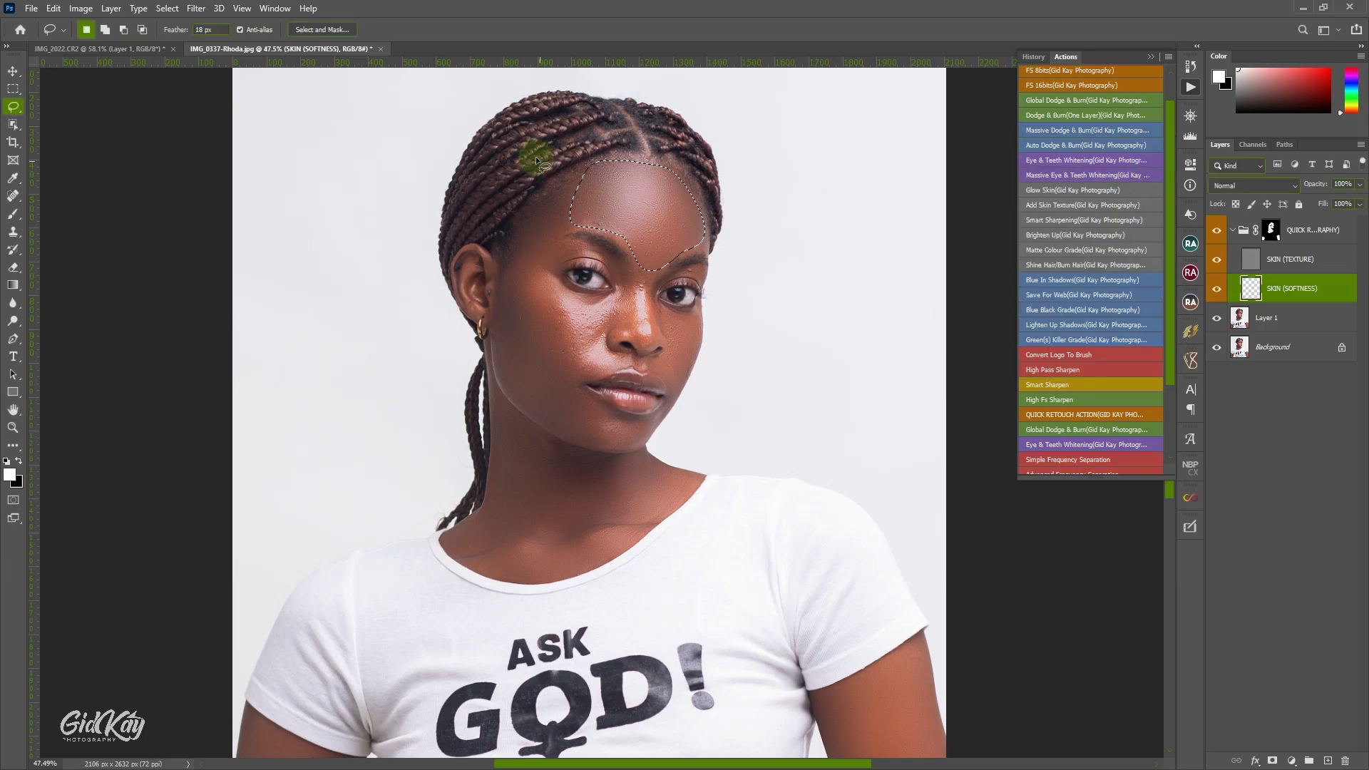
pyautogui.hotkey('ctrl', 'd')
# Step: Lasso the temple and the side of the forehead on the SKIN (SOFTNESS) layer and apply Gaussian Blur
pyautogui.click(575, 177)
pyautogui.moveTo(519, 219); pyautogui.dragTo(536, 199)
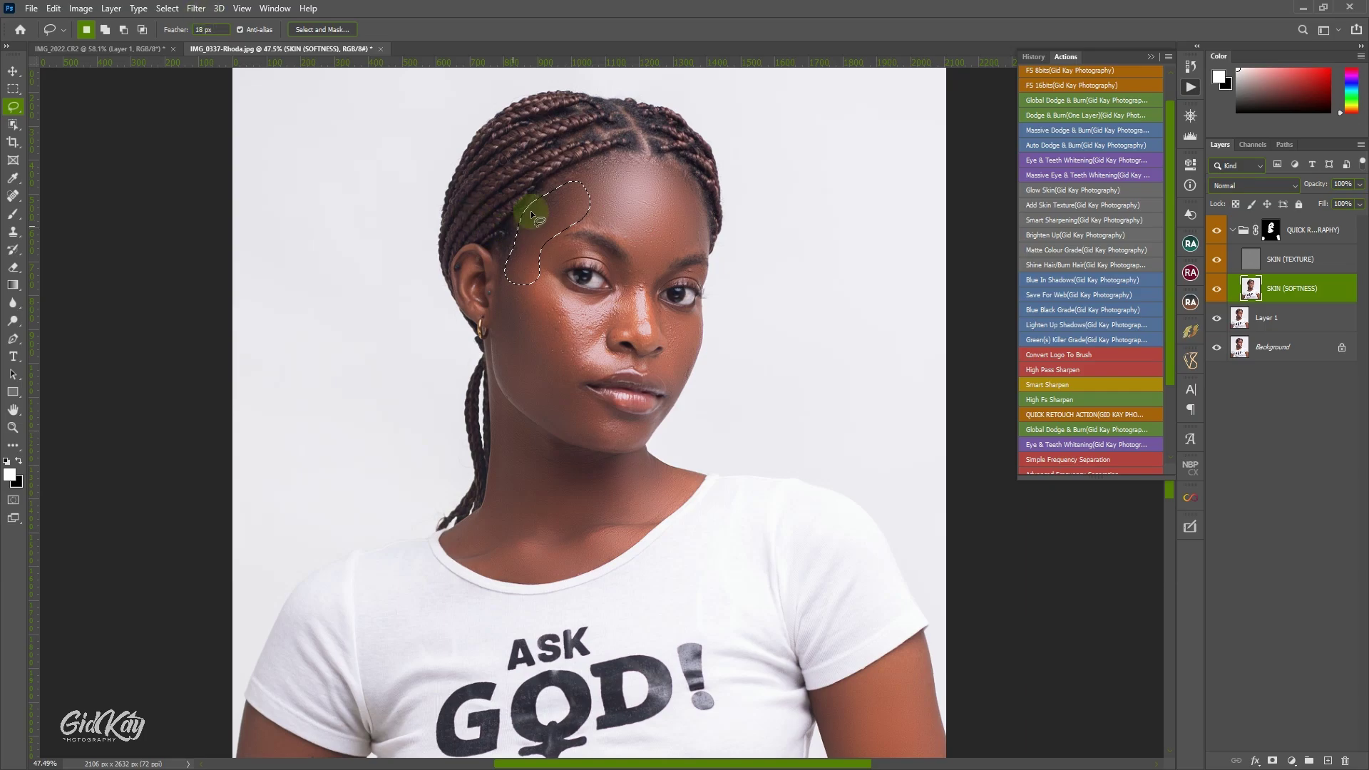
pyautogui.rightClick(594, 186)
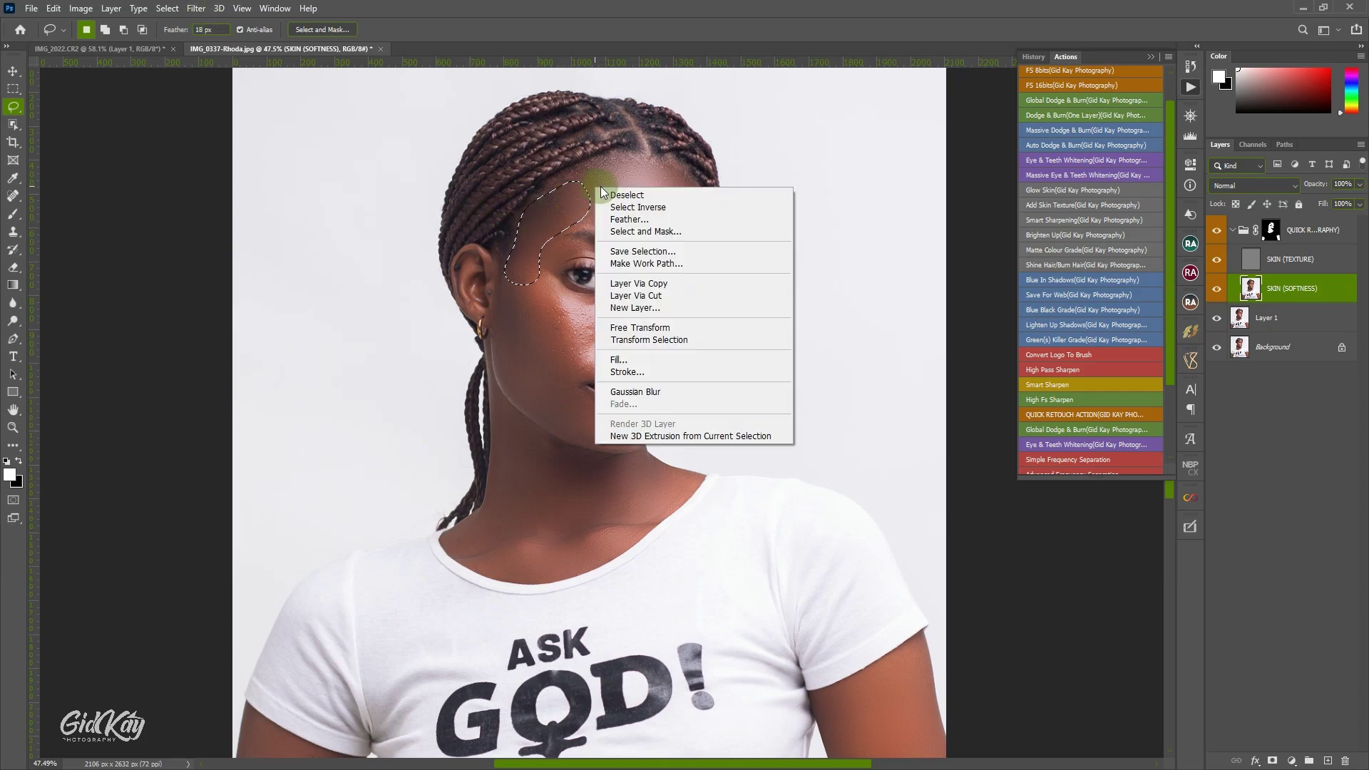
pyautogui.click(649, 392)
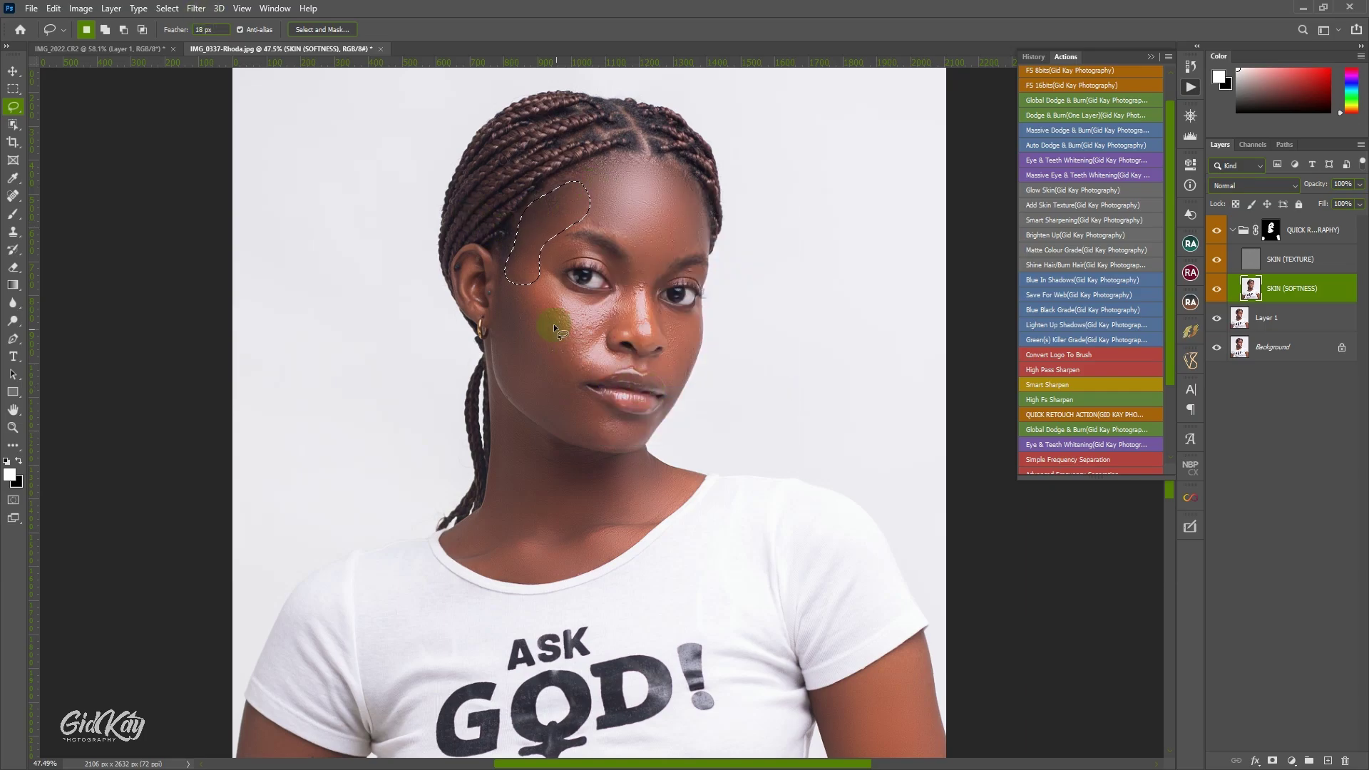
# Step: Lasso the side of the cheek below the temple on the SKIN (SOFTNESS) layer, and smooth it with Gaussian Blur
pyautogui.click(545, 275)
pyautogui.moveTo(518, 278); pyautogui.dragTo(516, 276)
pyautogui.rightClick(518, 276)
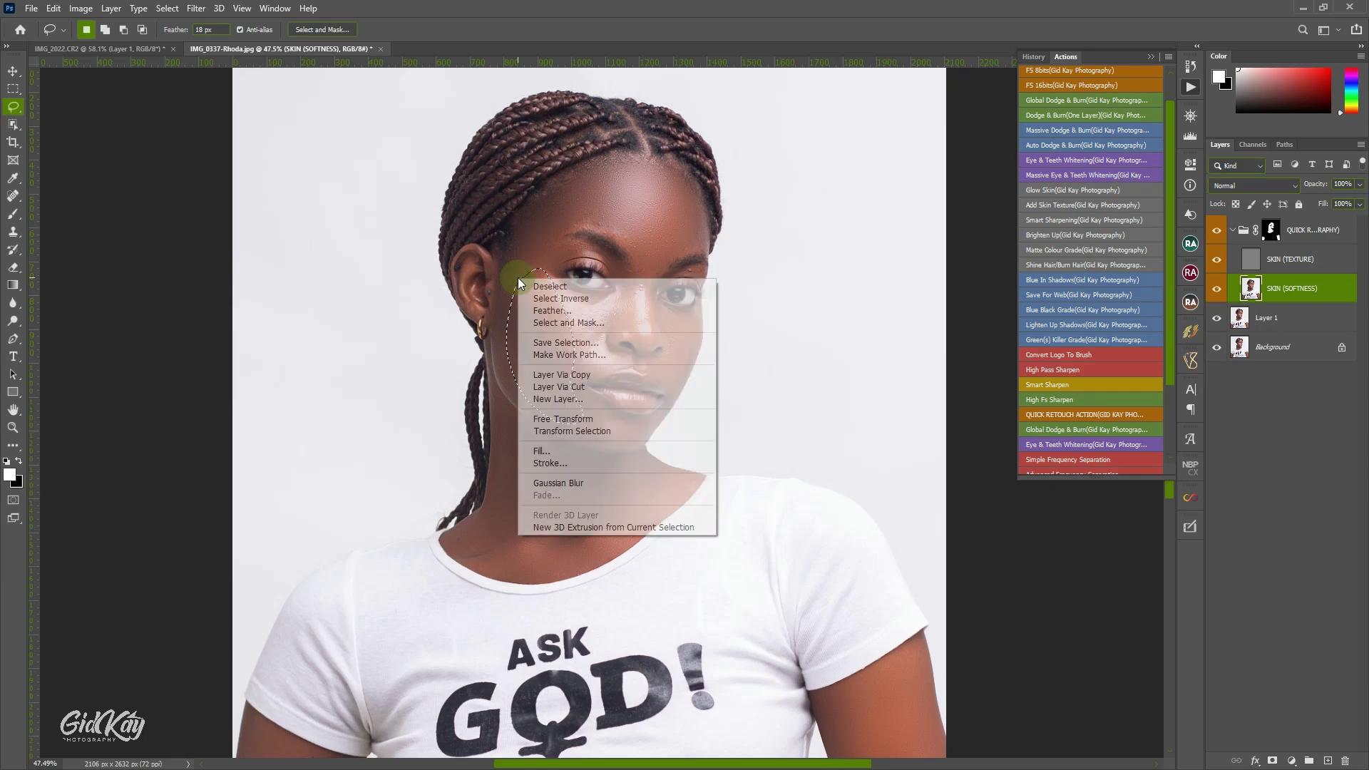
pyautogui.click(571, 485)
pyautogui.click(599, 290)
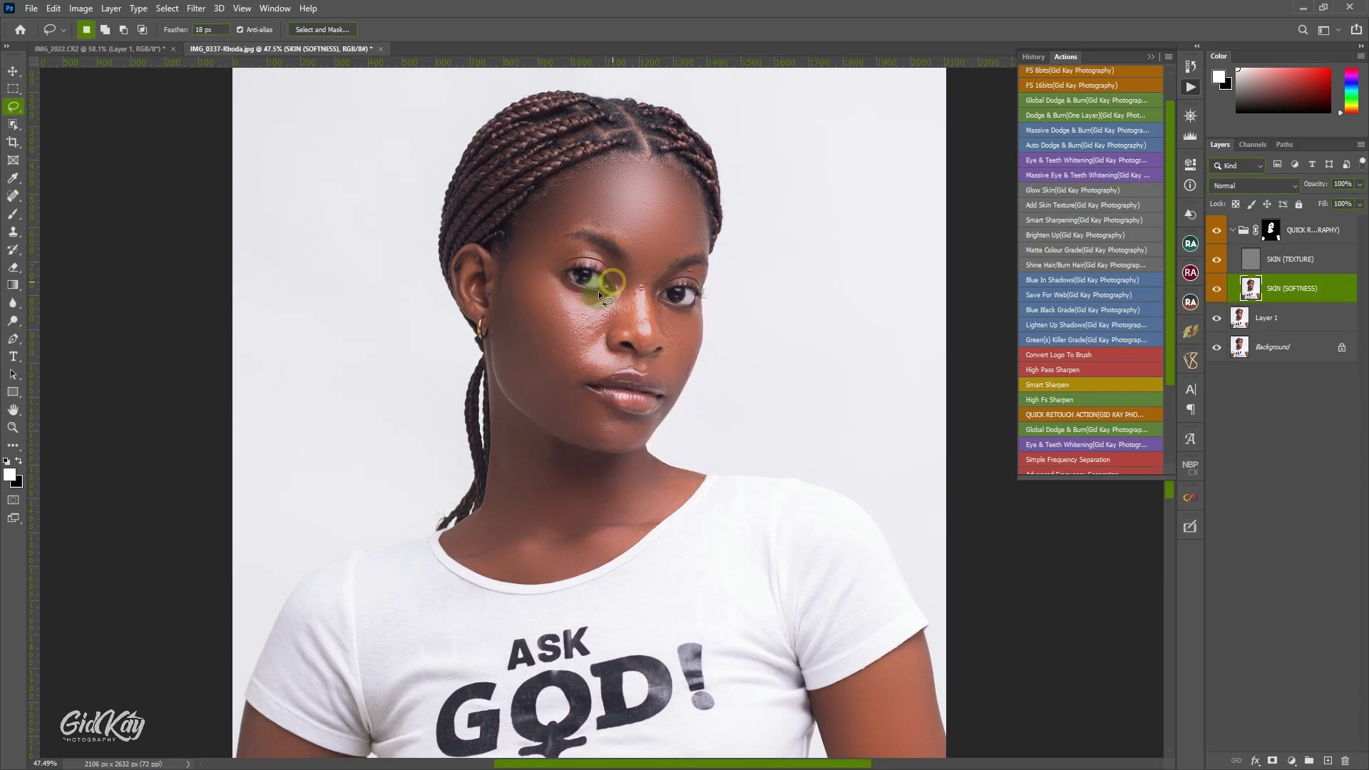
# Step: Lasso the shiny cheek area under the eye nearest the ear and smooth it with Gaussian Blur
pyautogui.moveTo(550, 274); pyautogui.dragTo(573, 349)
pyautogui.moveTo(558, 284); pyautogui.dragTo(558, 283)
pyautogui.rightClick(558, 285)
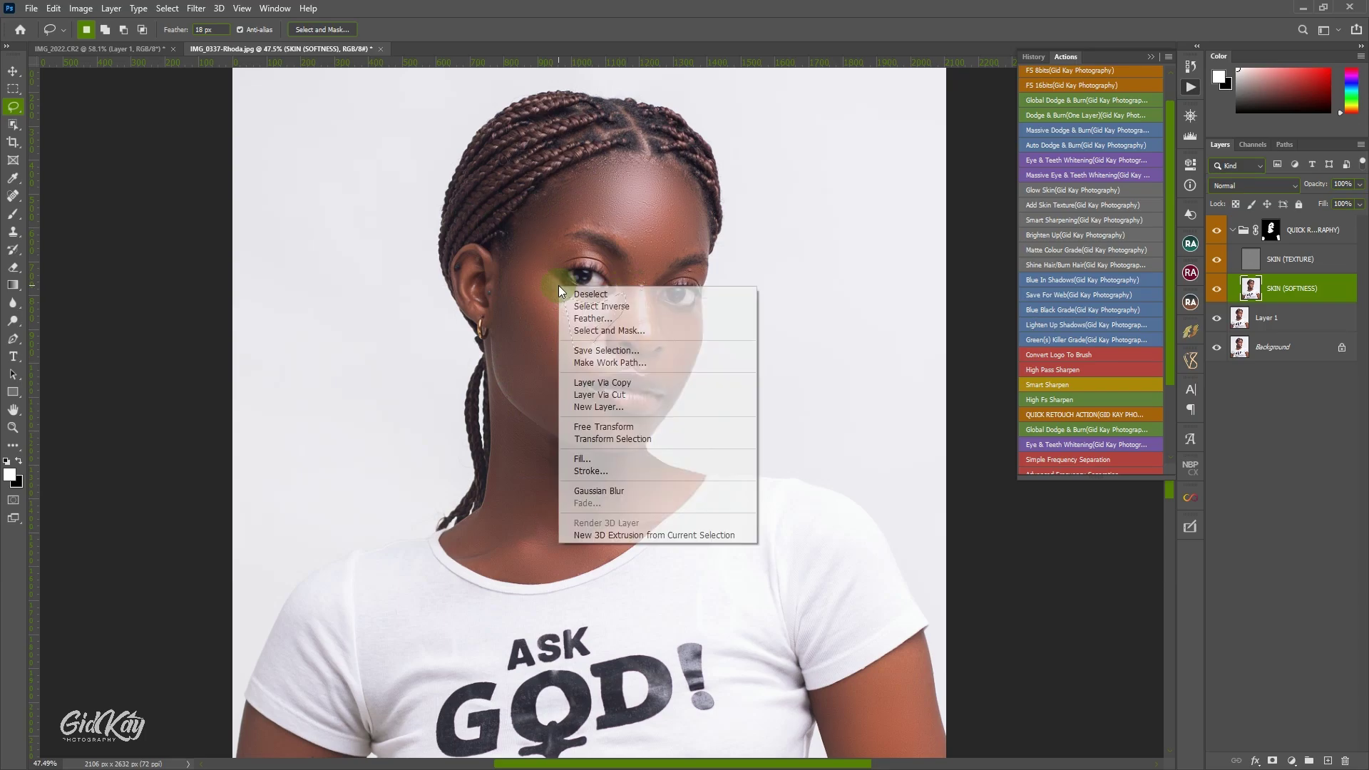
pyautogui.click(614, 491)
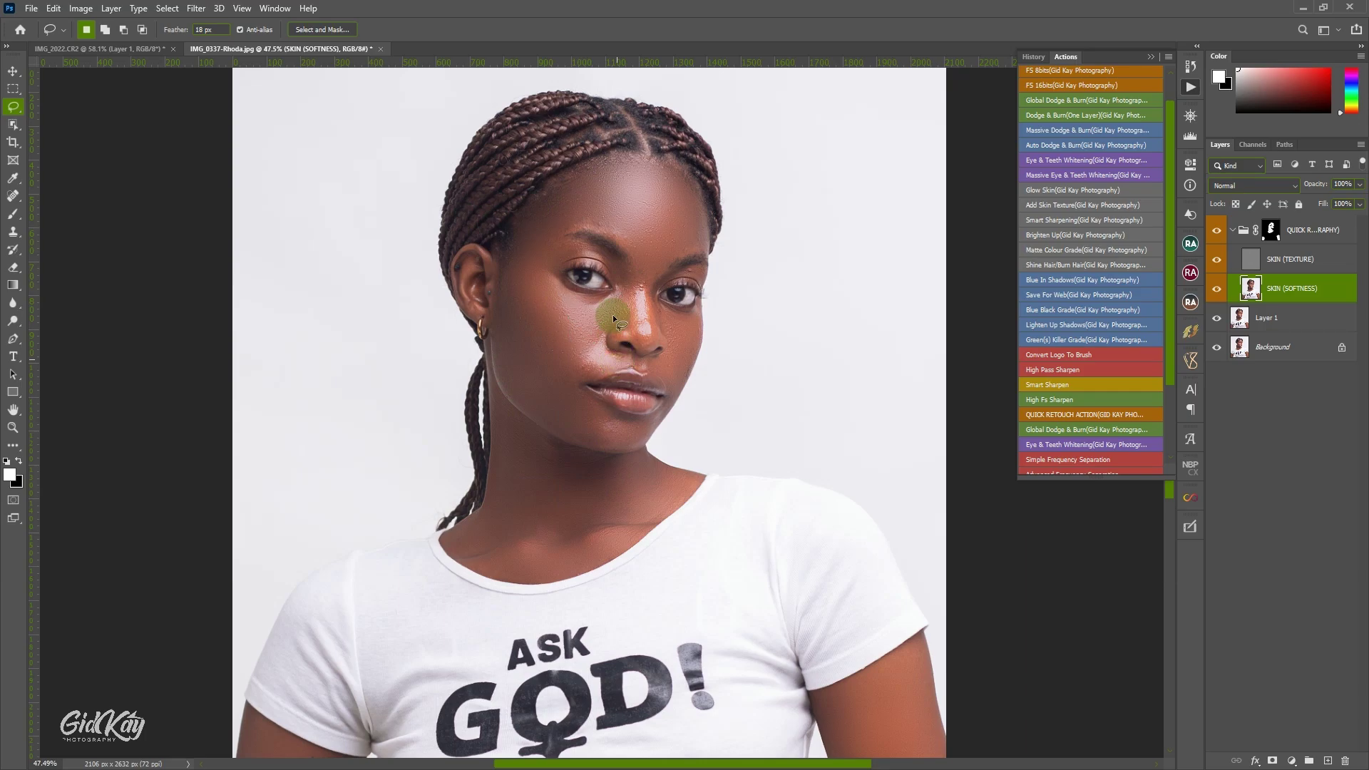
# Step: Lasso the skin between the nose and the corner of the mouth and apply Gaussian Blur to it
pyautogui.scroll(-2, 628, 320)
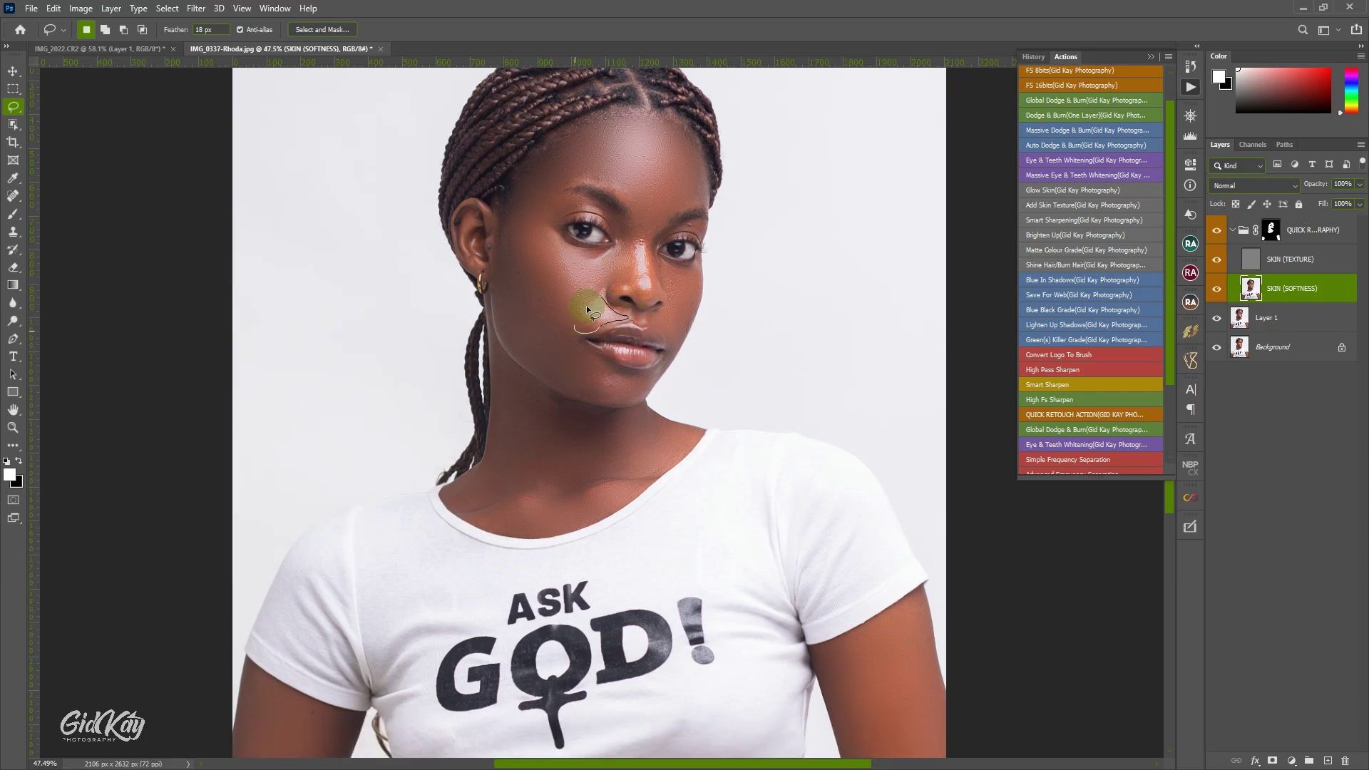
pyautogui.moveTo(592, 298); pyautogui.dragTo(596, 297)
pyautogui.rightClick(596, 297)
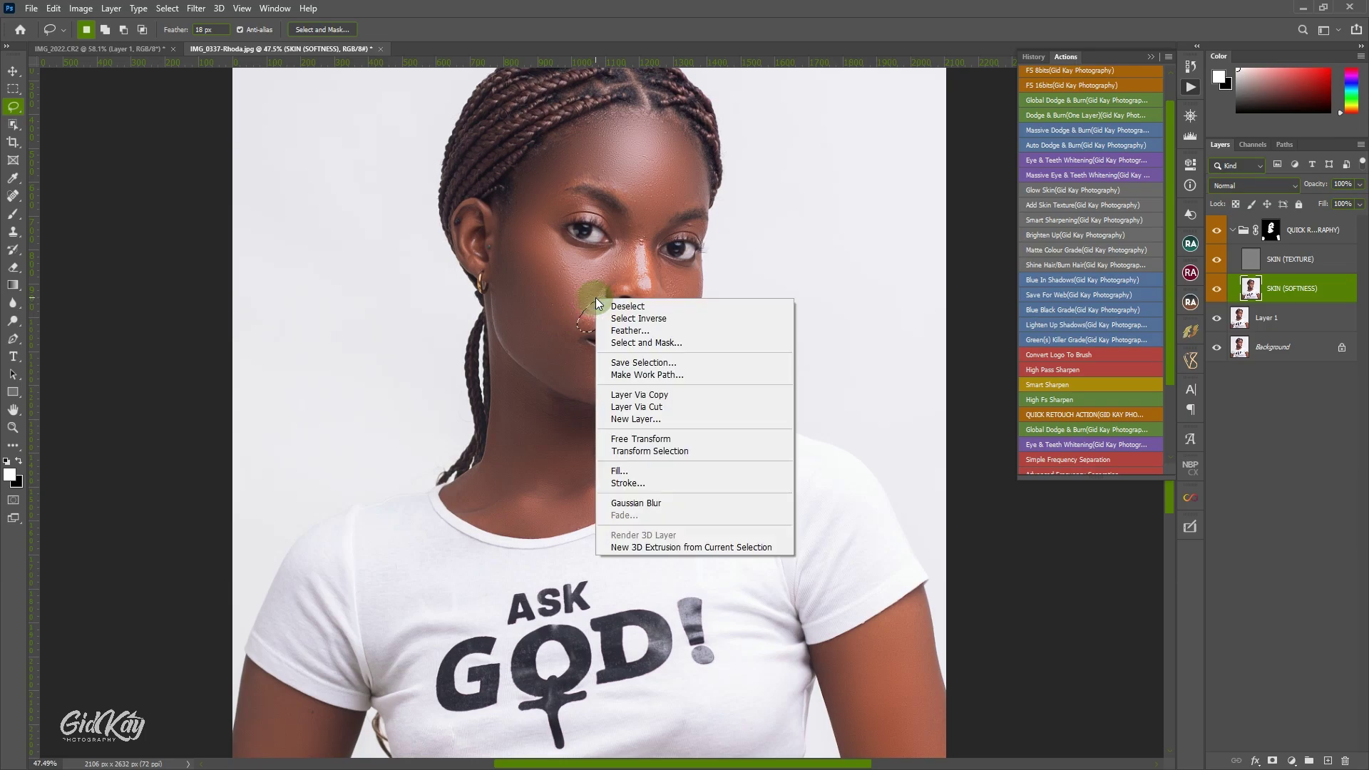
pyautogui.click(664, 502)
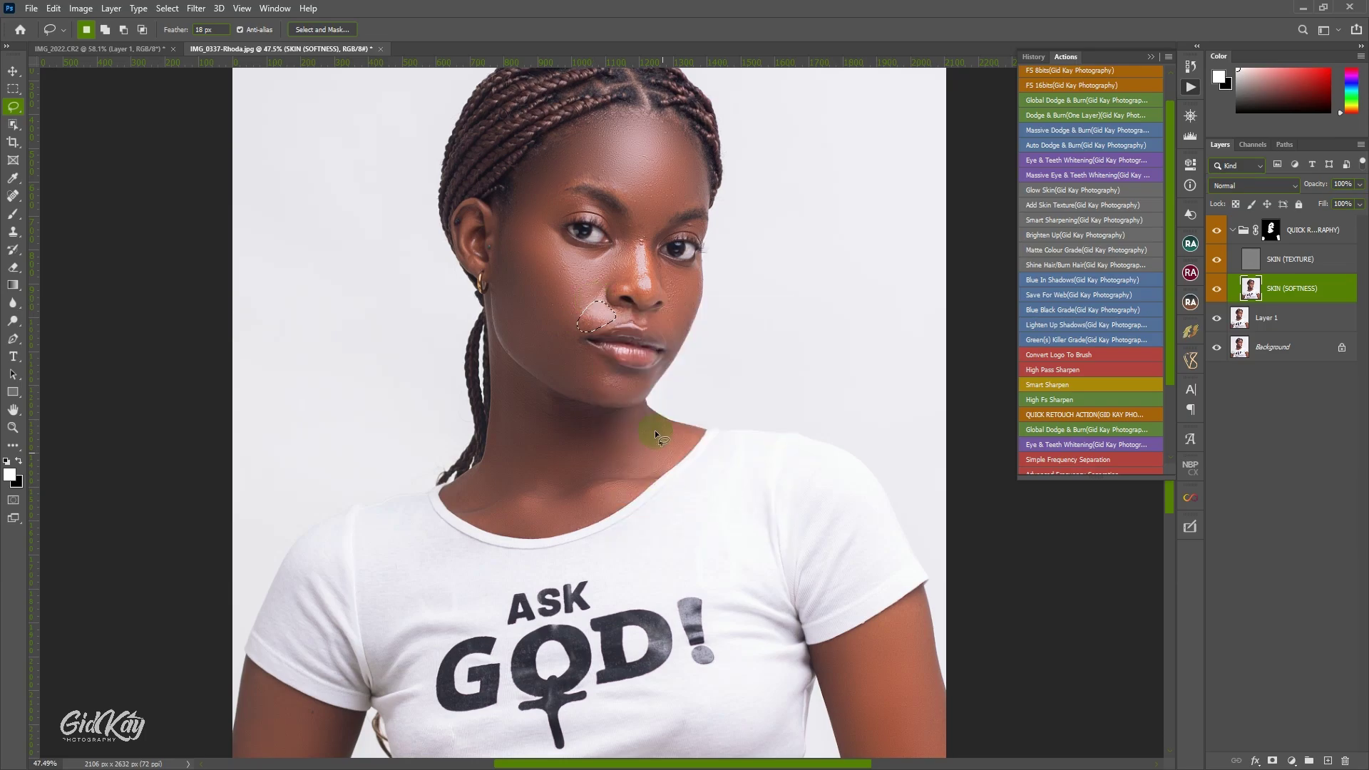
# Step: Fade the Gaussian Blur beside the mouth to 26% opacity in Normal mode, and deselect the area
pyautogui.rightClick(630, 288)
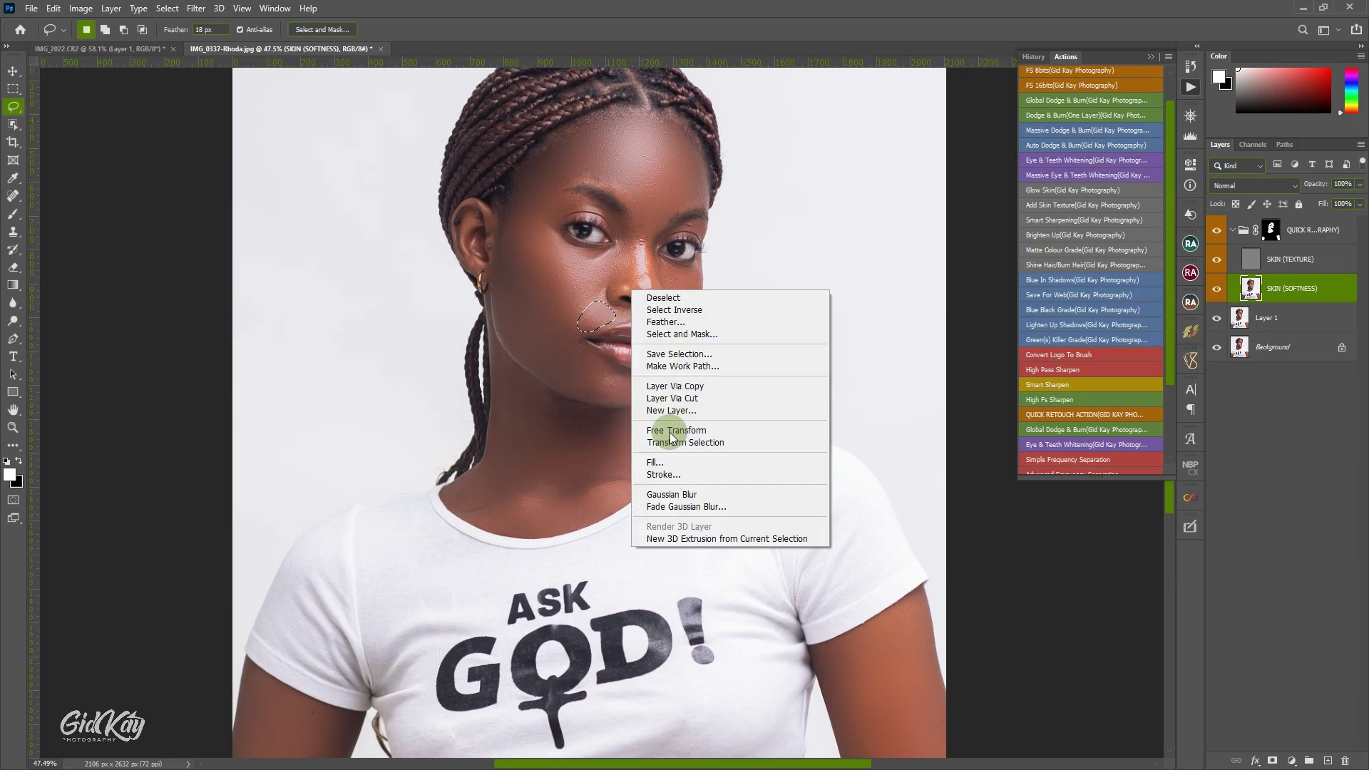
pyautogui.click(686, 506)
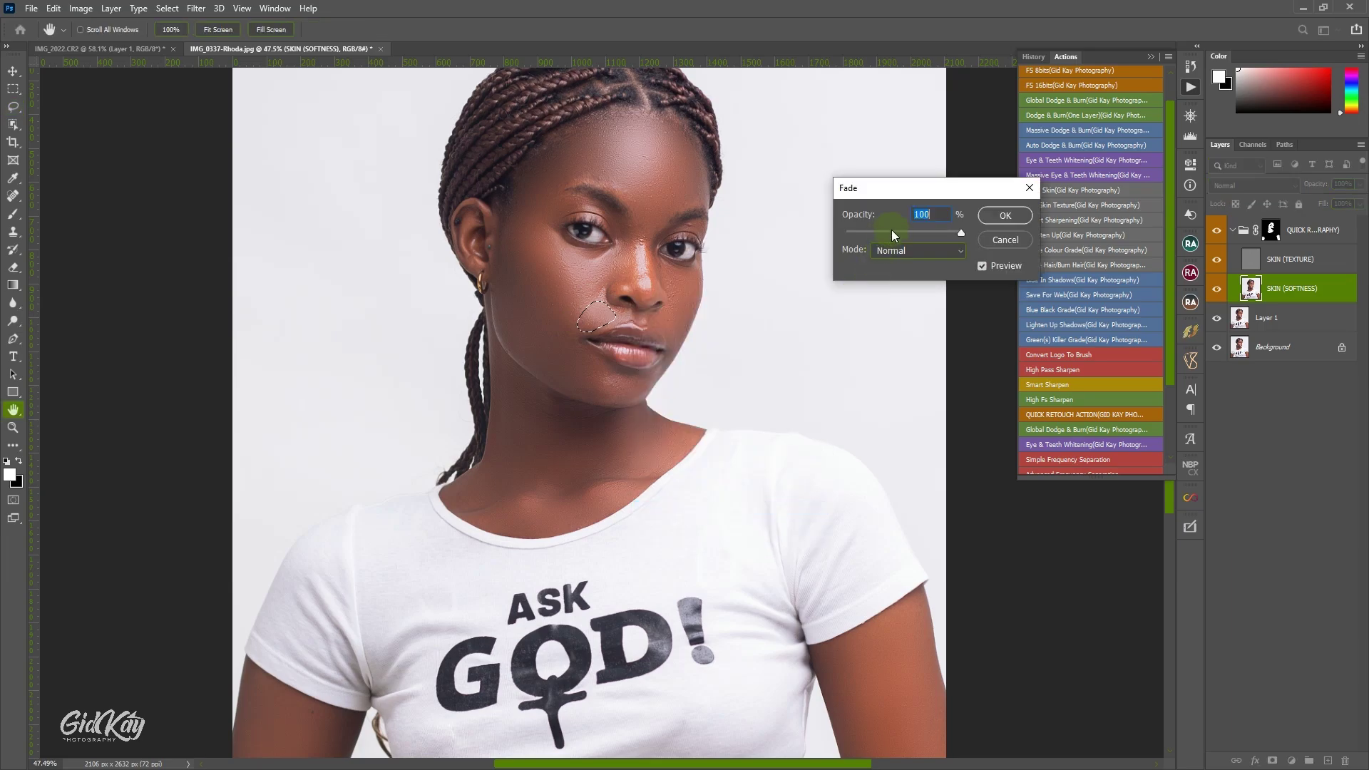
pyautogui.click(885, 232)
pyautogui.moveTo(886, 233); pyautogui.dragTo(875, 231)
pyautogui.click(1003, 214)
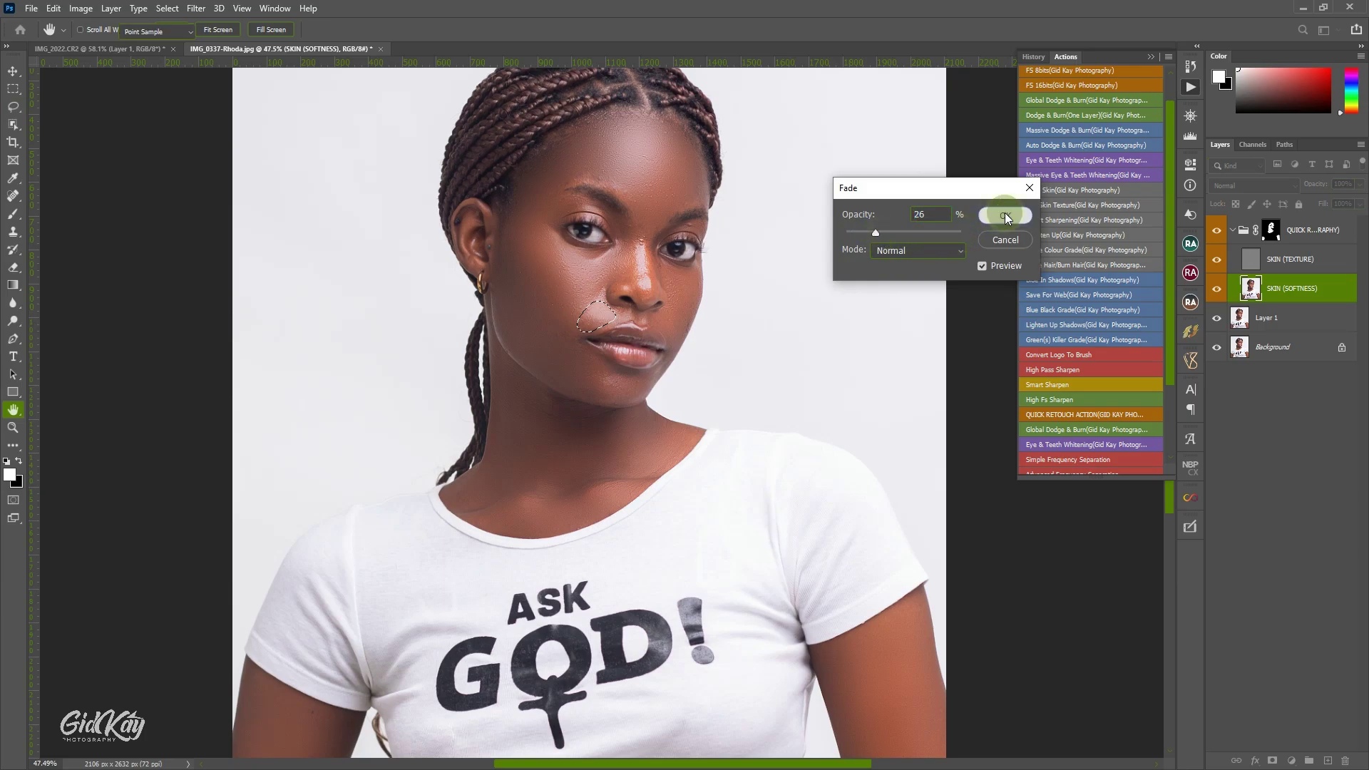
pyautogui.hotkey('ctrl', 'd')
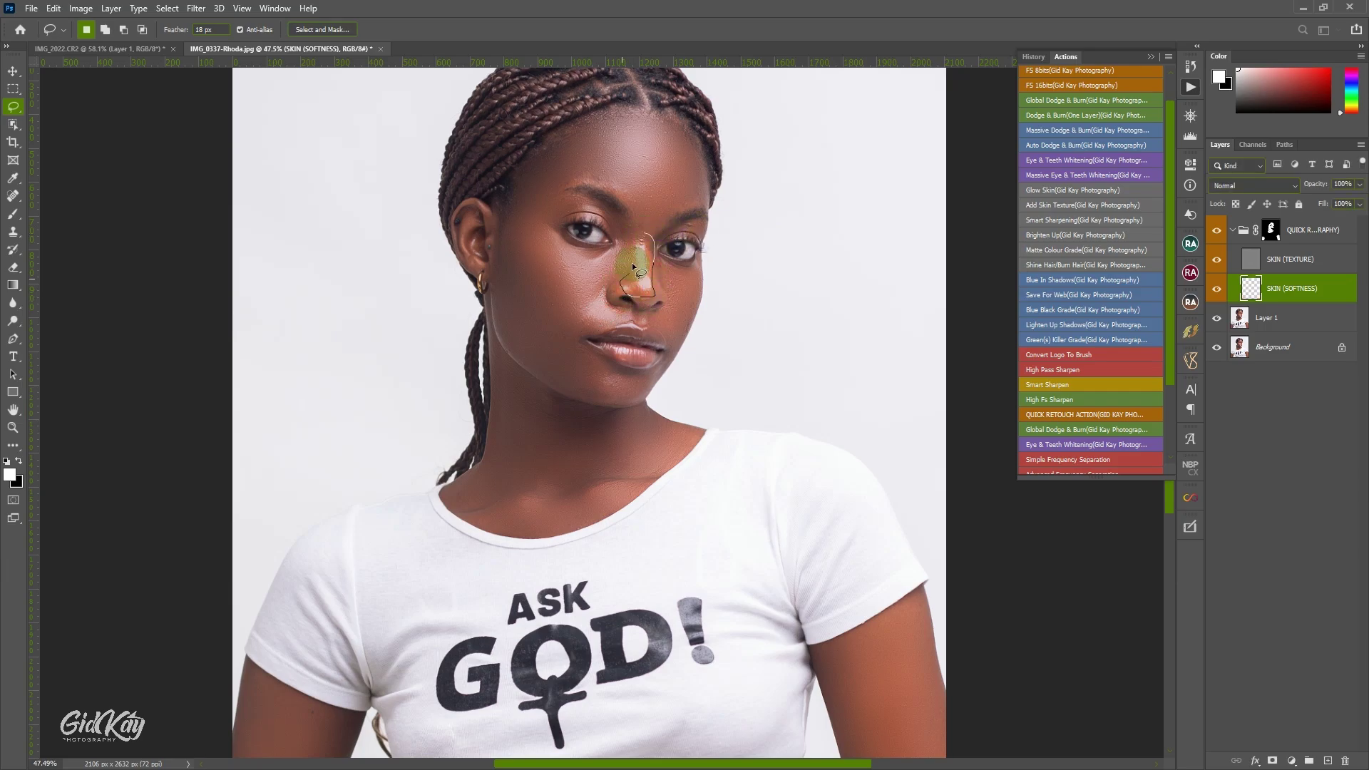
# Step: Lasso the bridge and tip of the nose and apply Gaussian Blur to the selection
pyautogui.moveTo(636, 234); pyautogui.dragTo(635, 234)
pyautogui.rightClick(636, 236)
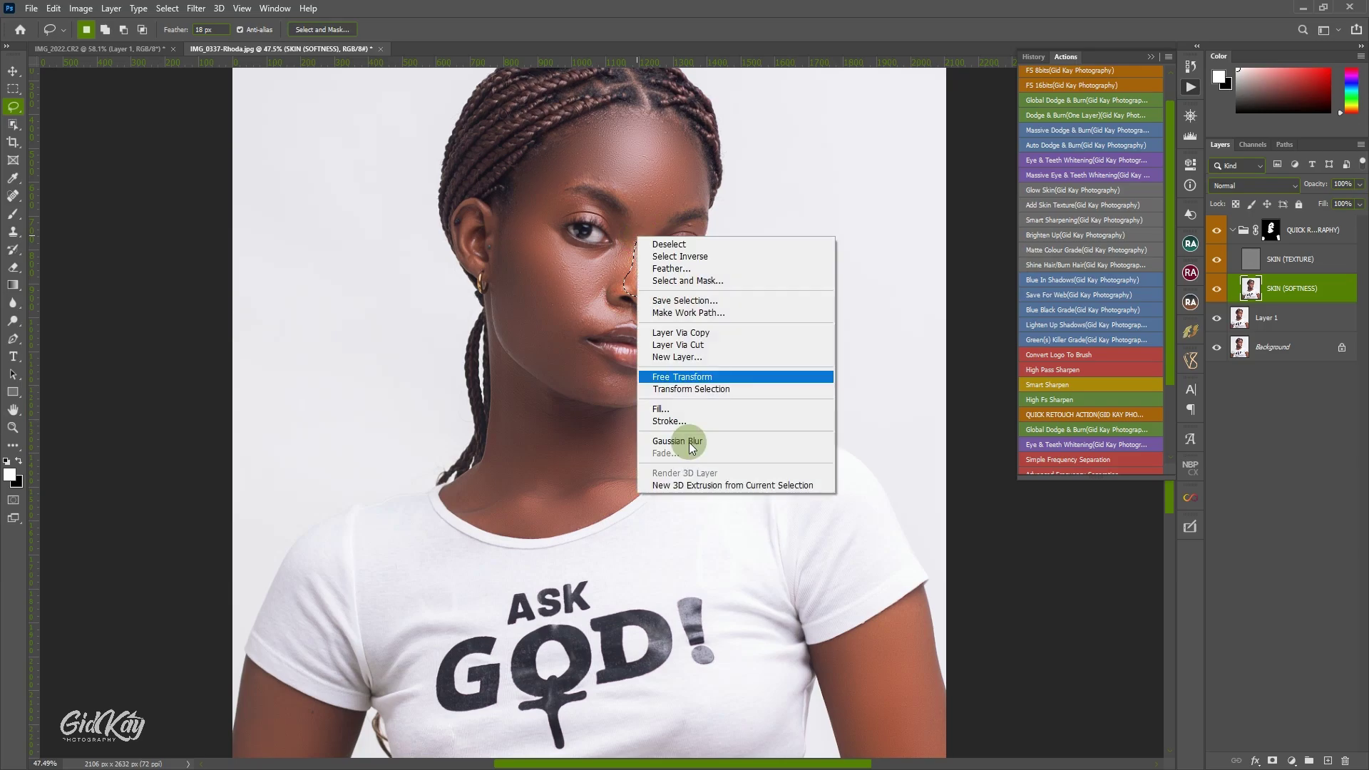
pyautogui.click(688, 445)
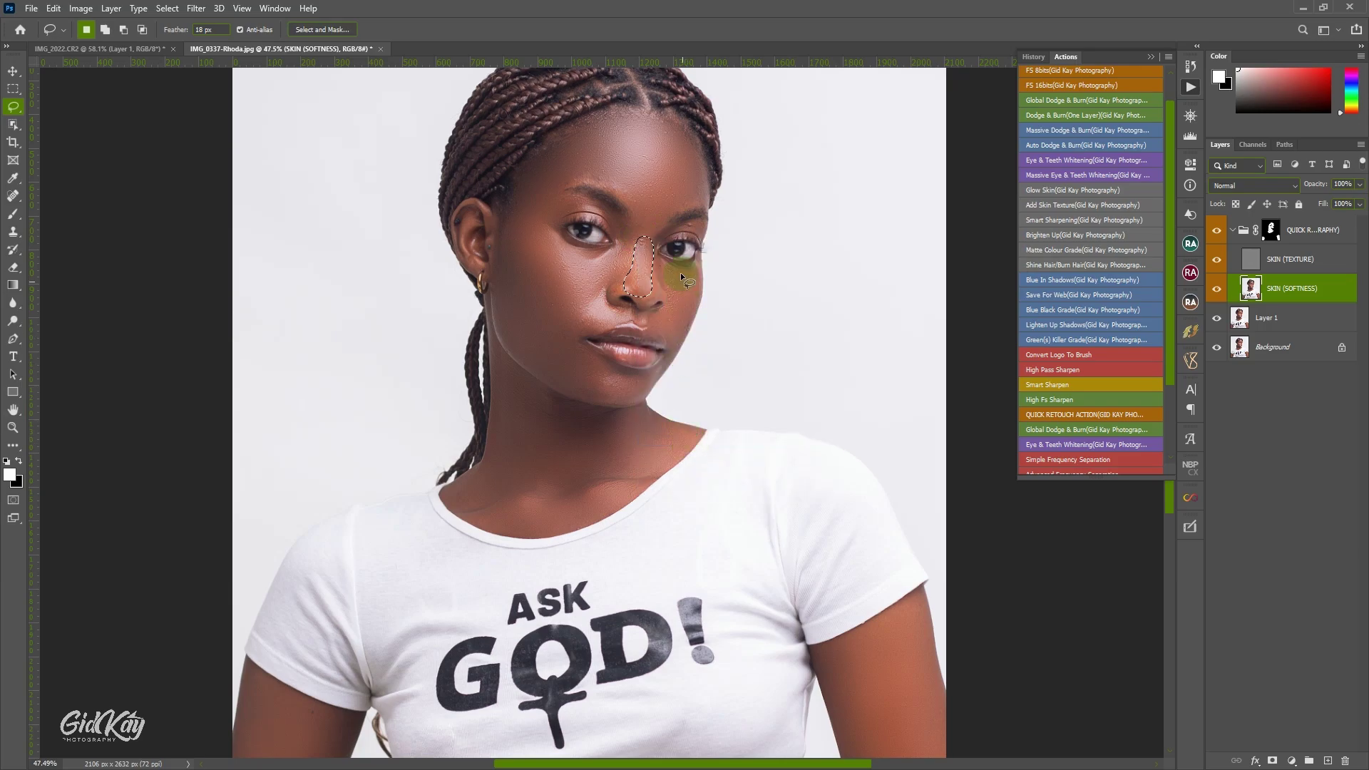
# Step: Fade the Gaussian Blur on the nose to 27% opacity, and clear the selection
pyautogui.rightClick(678, 238)
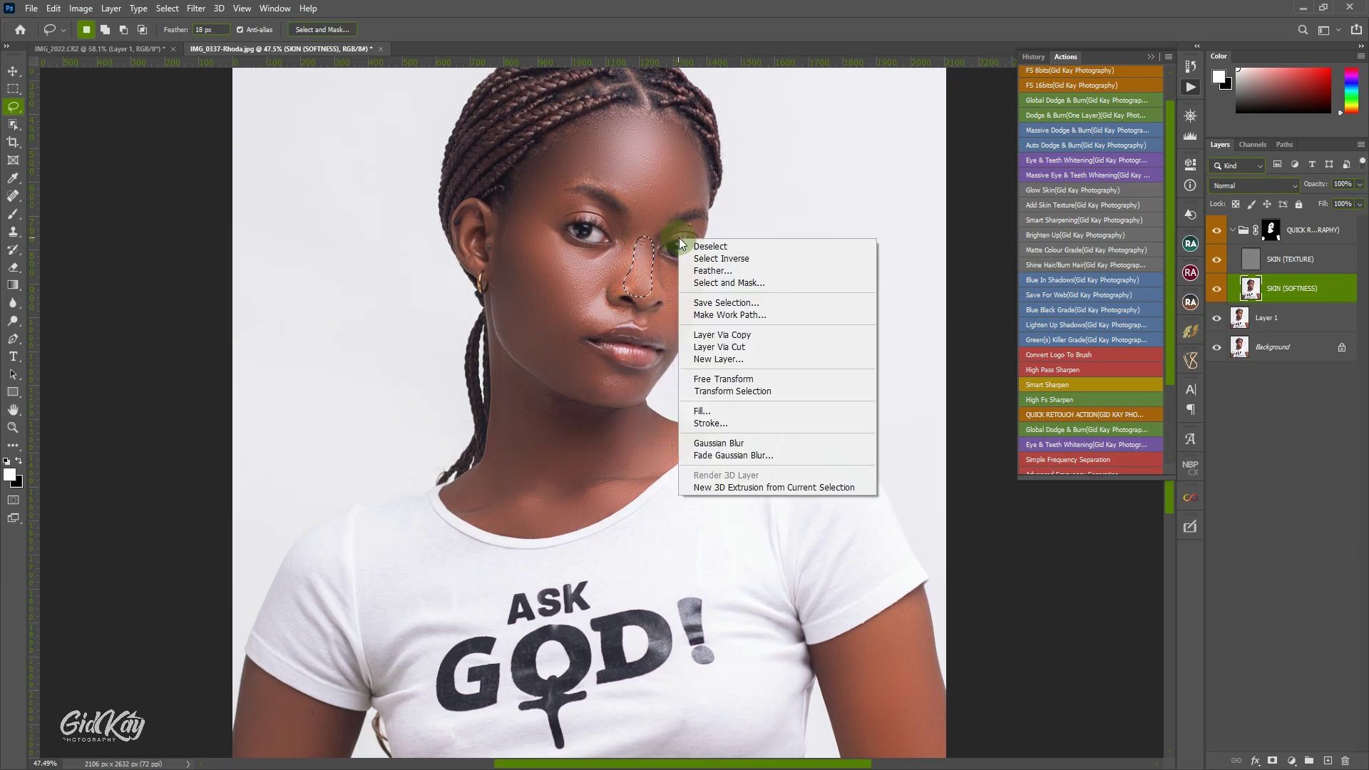
pyautogui.click(728, 458)
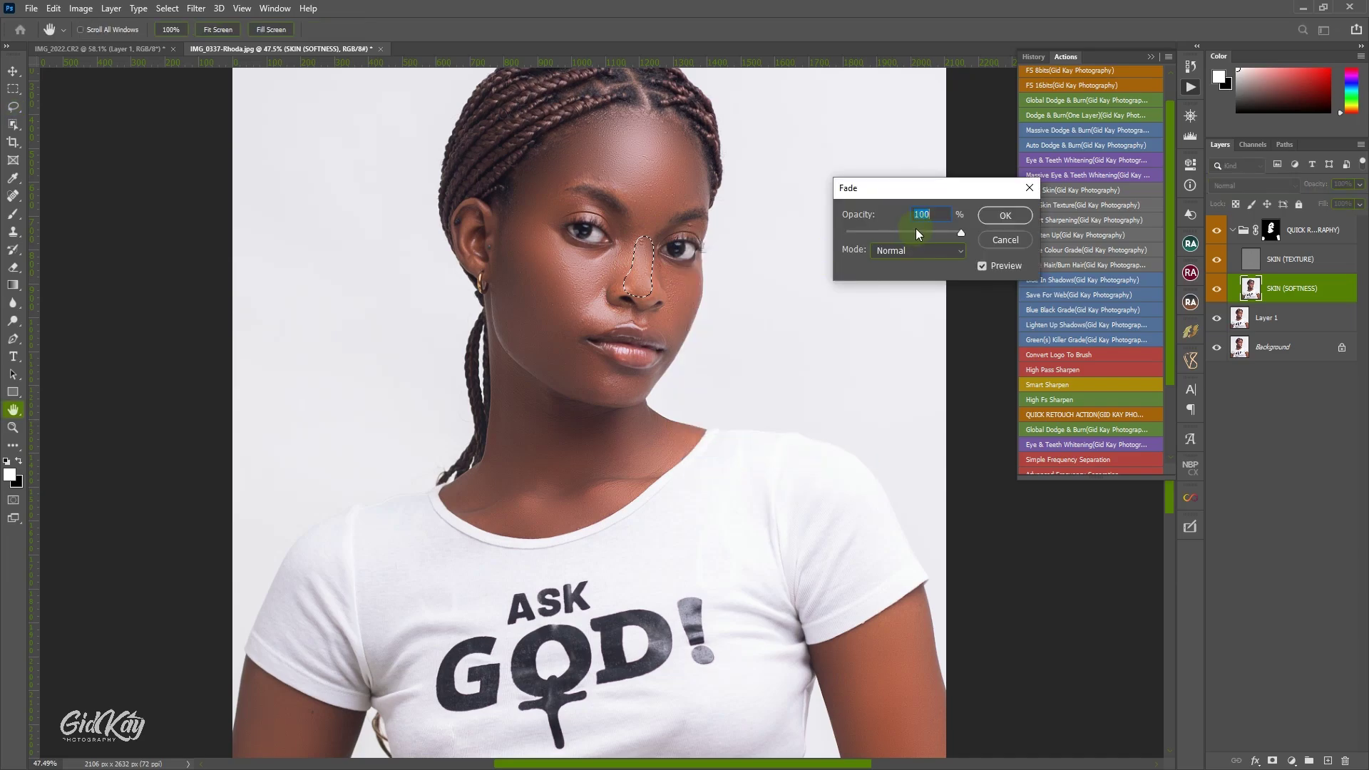
pyautogui.moveTo(909, 228); pyautogui.dragTo(875, 231)
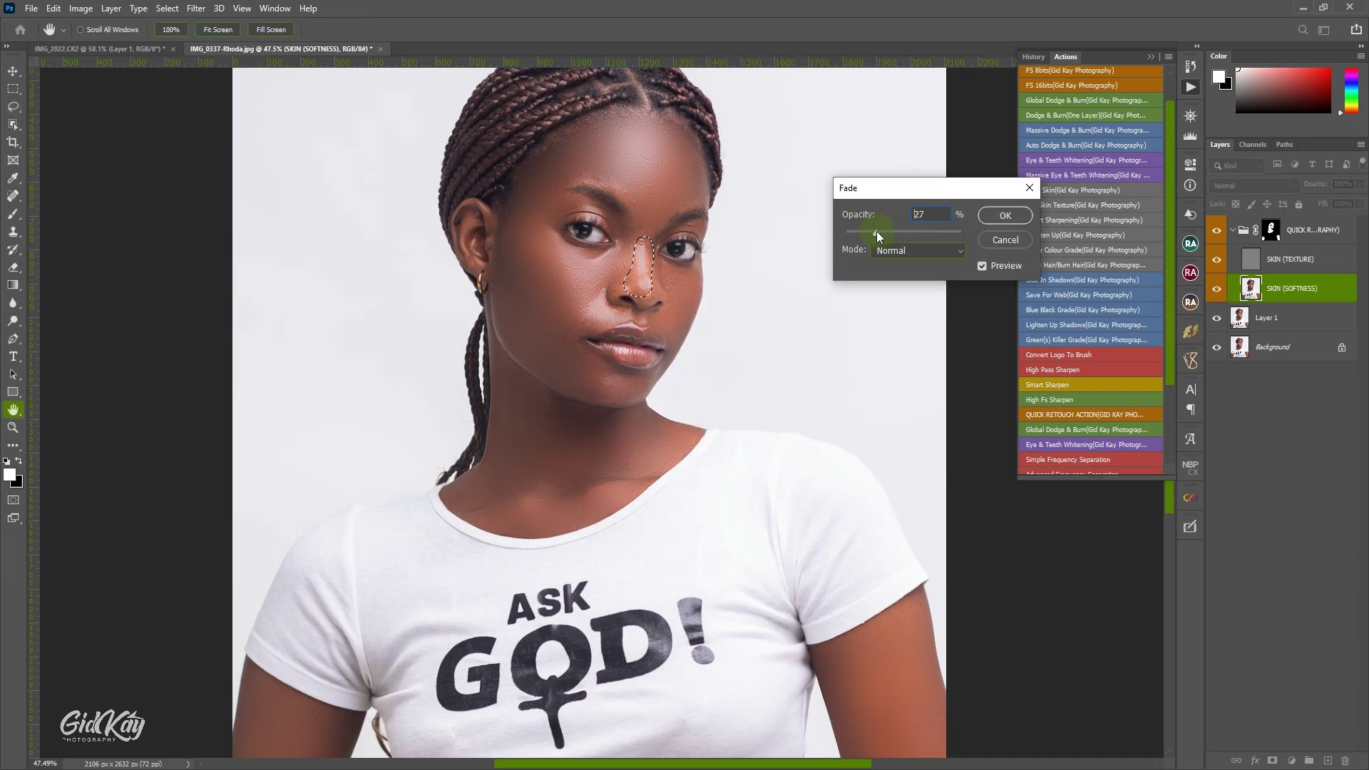
pyautogui.press('l')
pyautogui.click(1010, 215)
pyautogui.hotkey('ctrl', 'd')
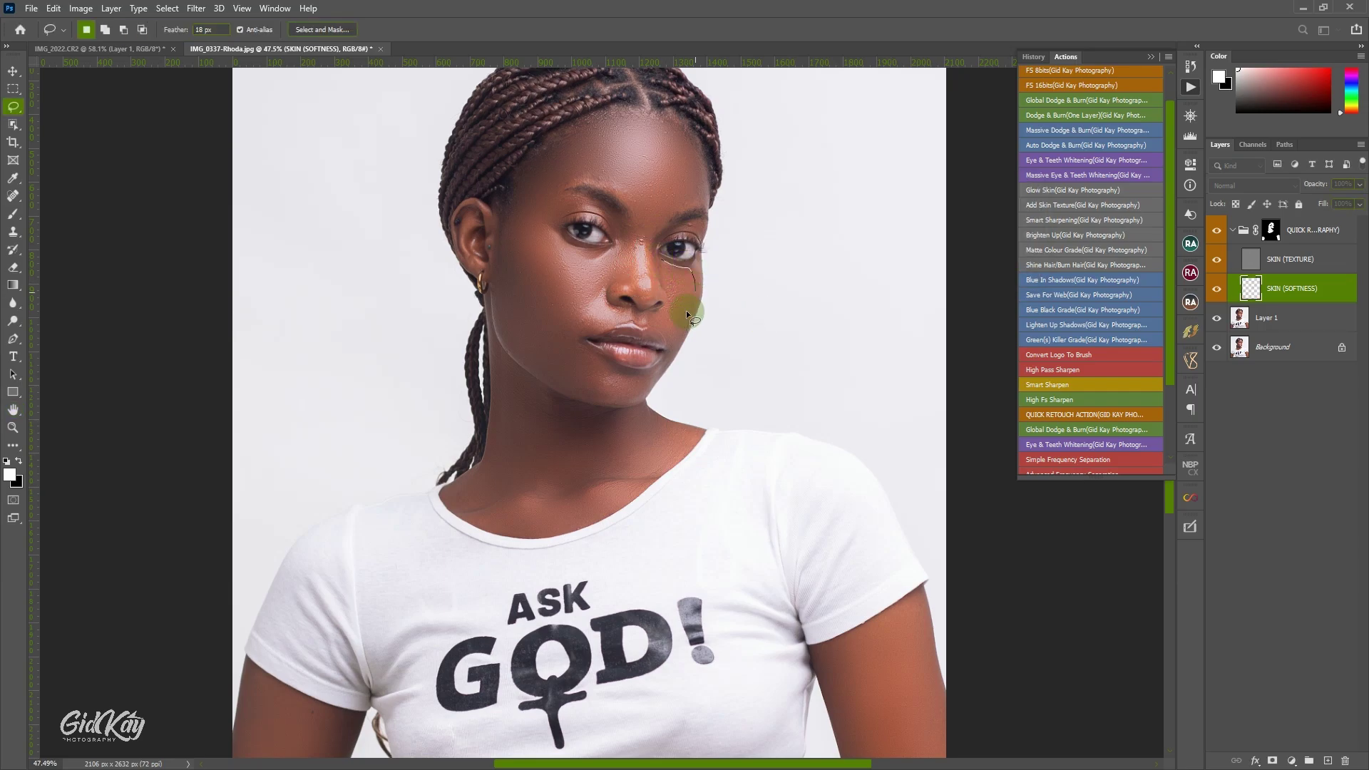
# Step: Lasso the far cheek below the eye, apply Gaussian Blur faded to a low opacity, and deselect it
pyautogui.moveTo(686, 312)
pyautogui.mouseDown()
pyautogui.moveTo(667, 337)
pyautogui.moveTo(659, 324)
pyautogui.moveTo(676, 303)
pyautogui.moveTo(665, 268)
pyautogui.mouseUp()
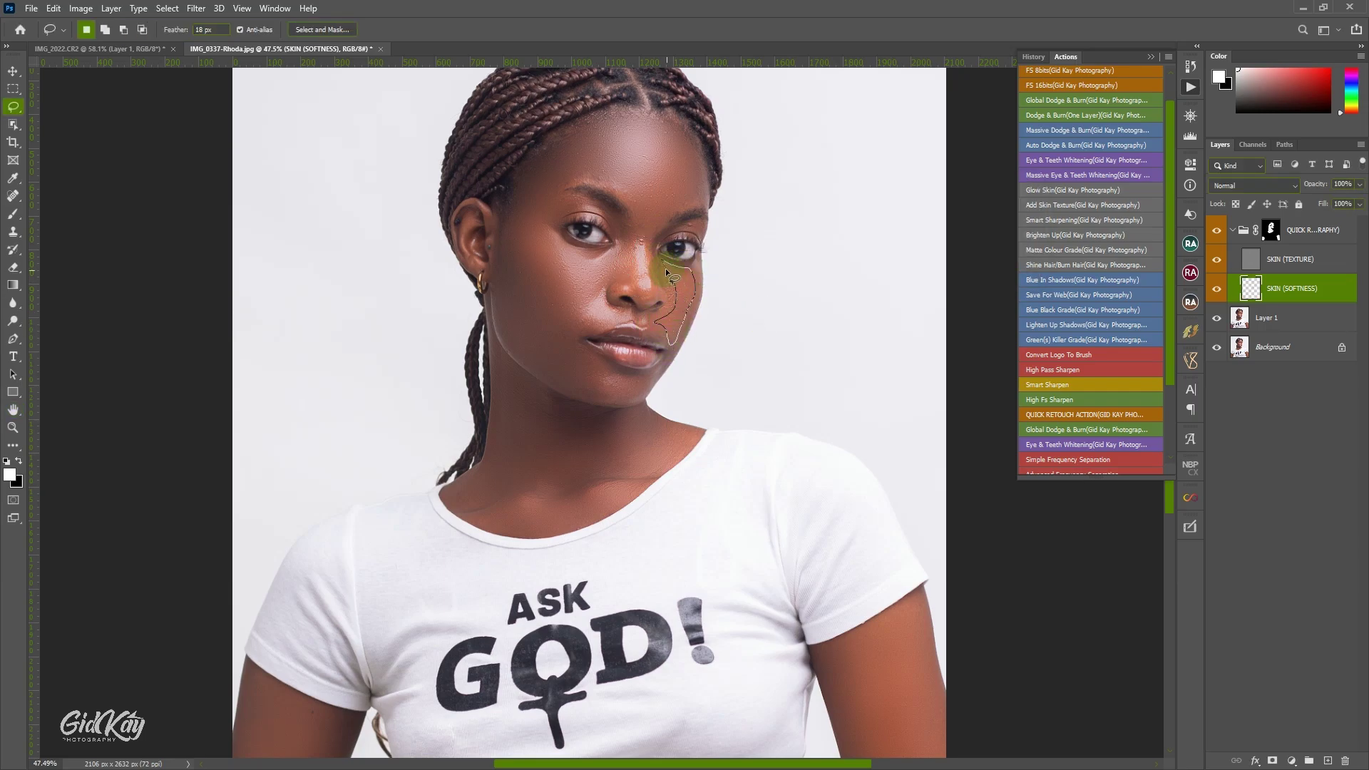
pyautogui.rightClick(665, 268)
pyautogui.click(730, 476)
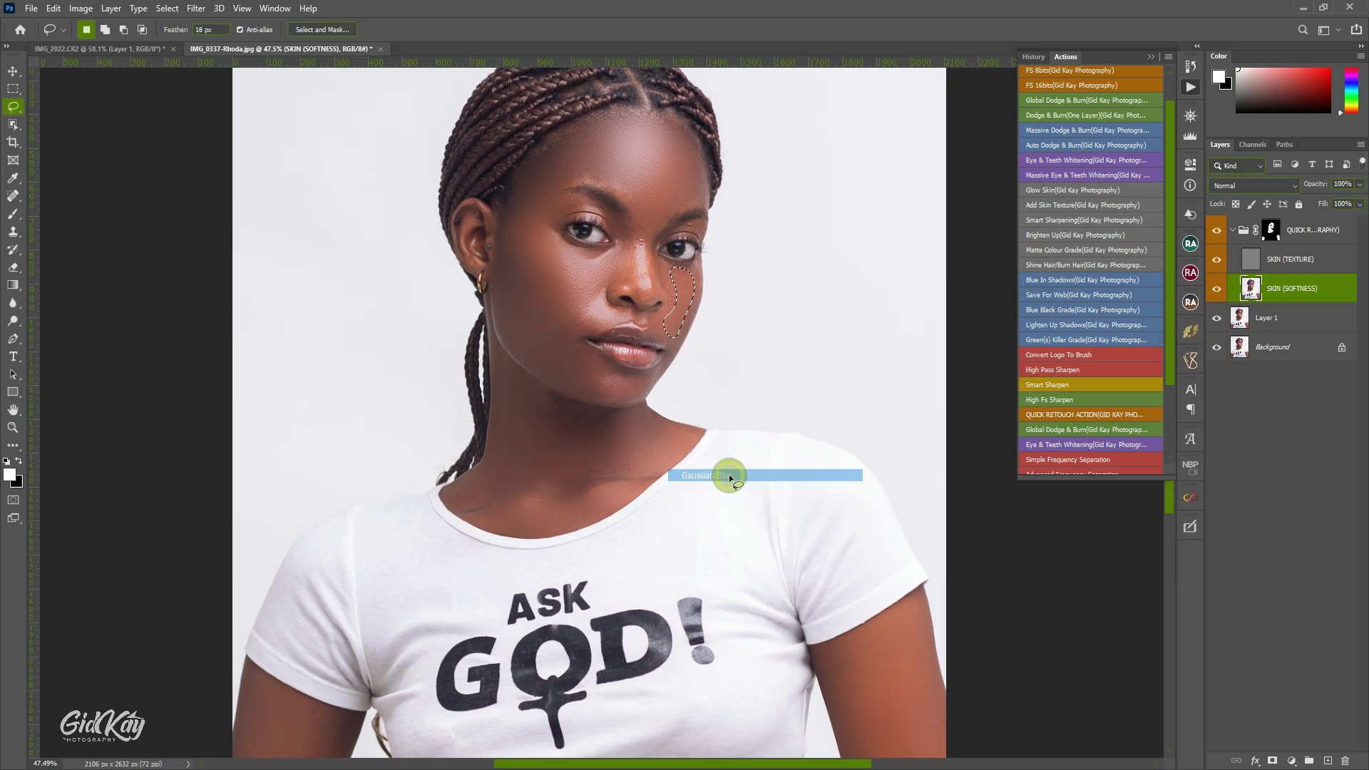
pyautogui.rightClick(704, 280)
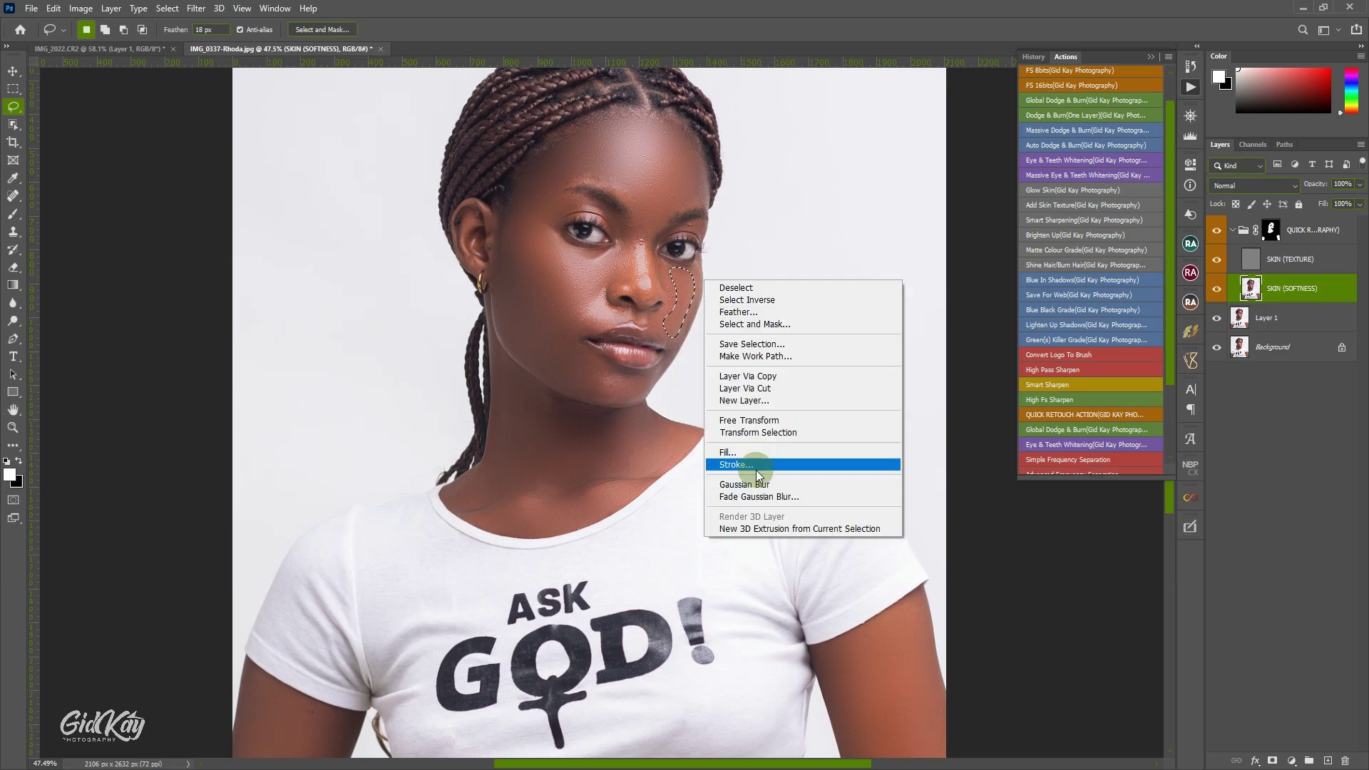
pyautogui.click(760, 496)
pyautogui.moveTo(902, 232); pyautogui.dragTo(875, 232)
pyautogui.click(1001, 222)
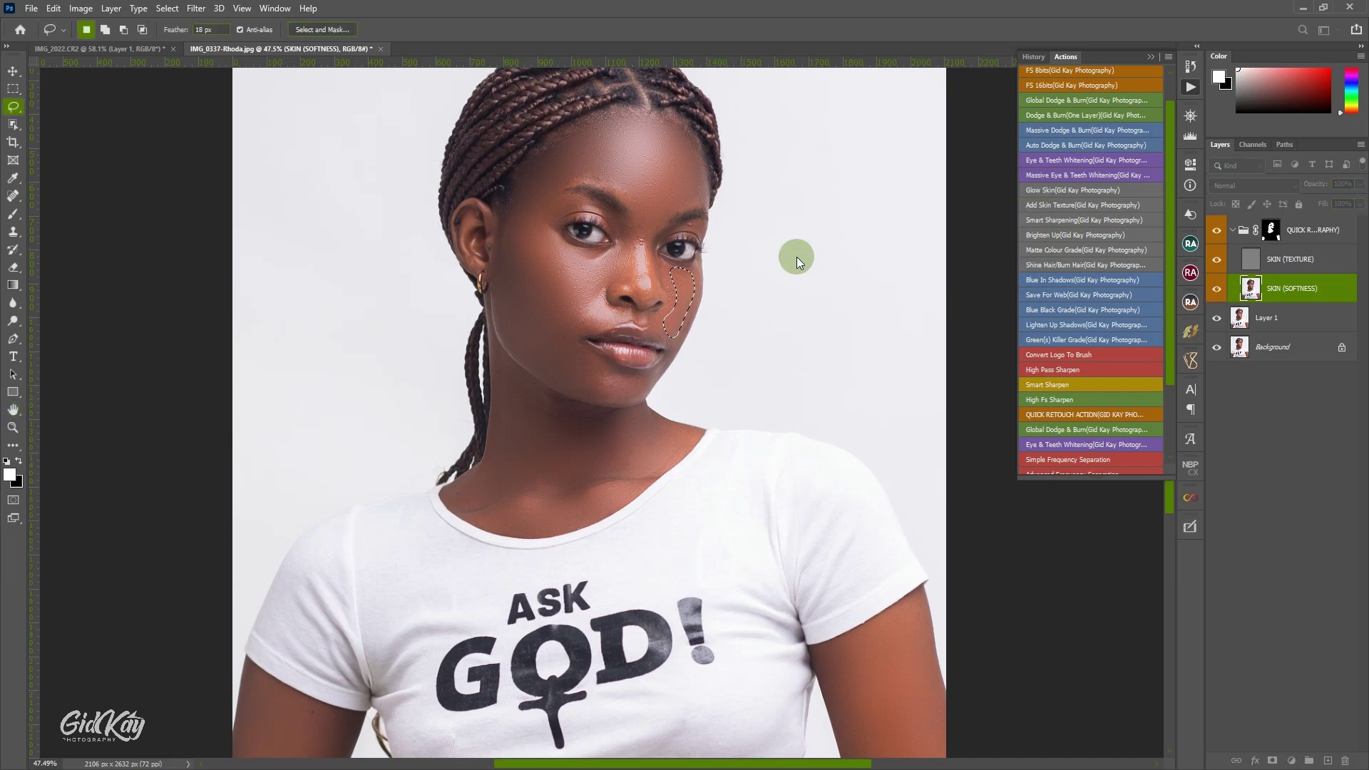
pyautogui.hotkey('ctrl', 'd')
# Step: Lasso the neck from below the jaw to the neckline, smooth it with Gaussian Blur, and deselect it
pyautogui.scroll(-1, 717, 277)
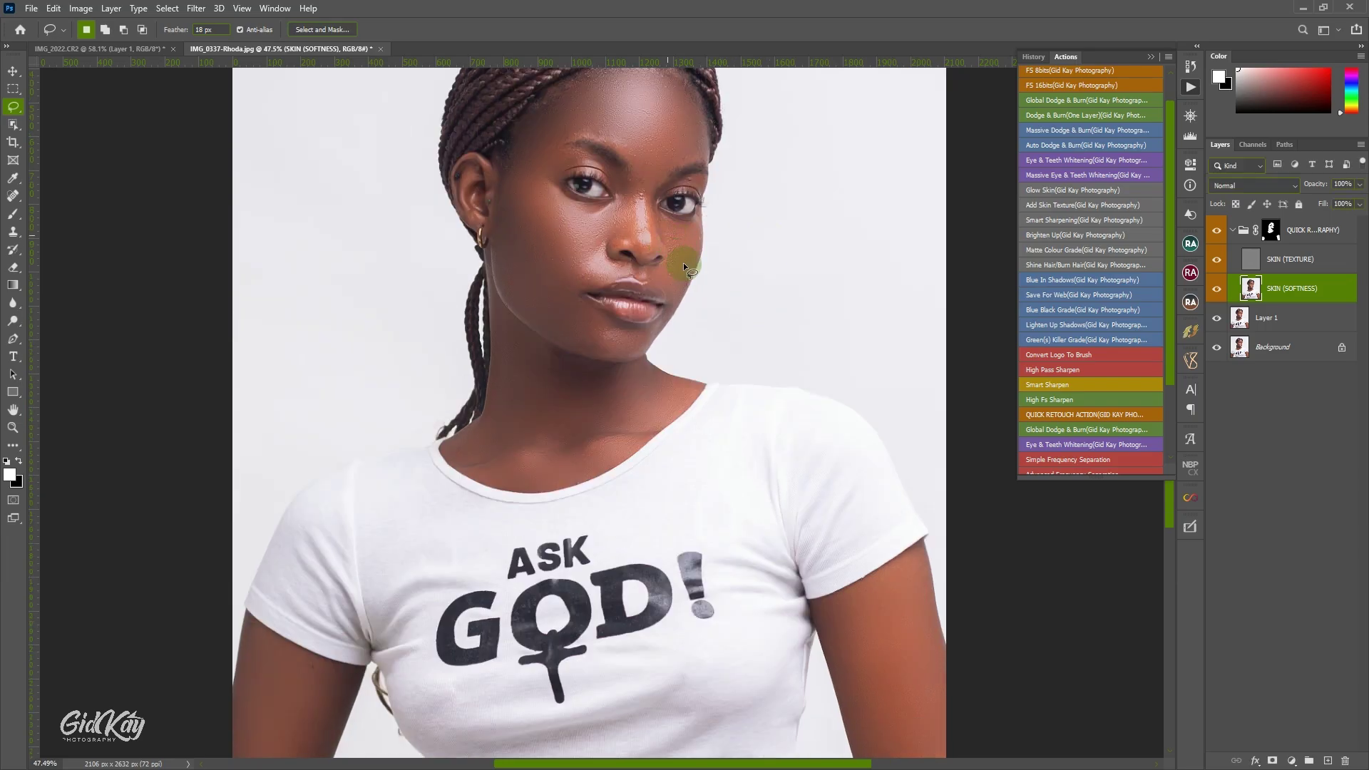
pyautogui.scroll(-5, 688, 285)
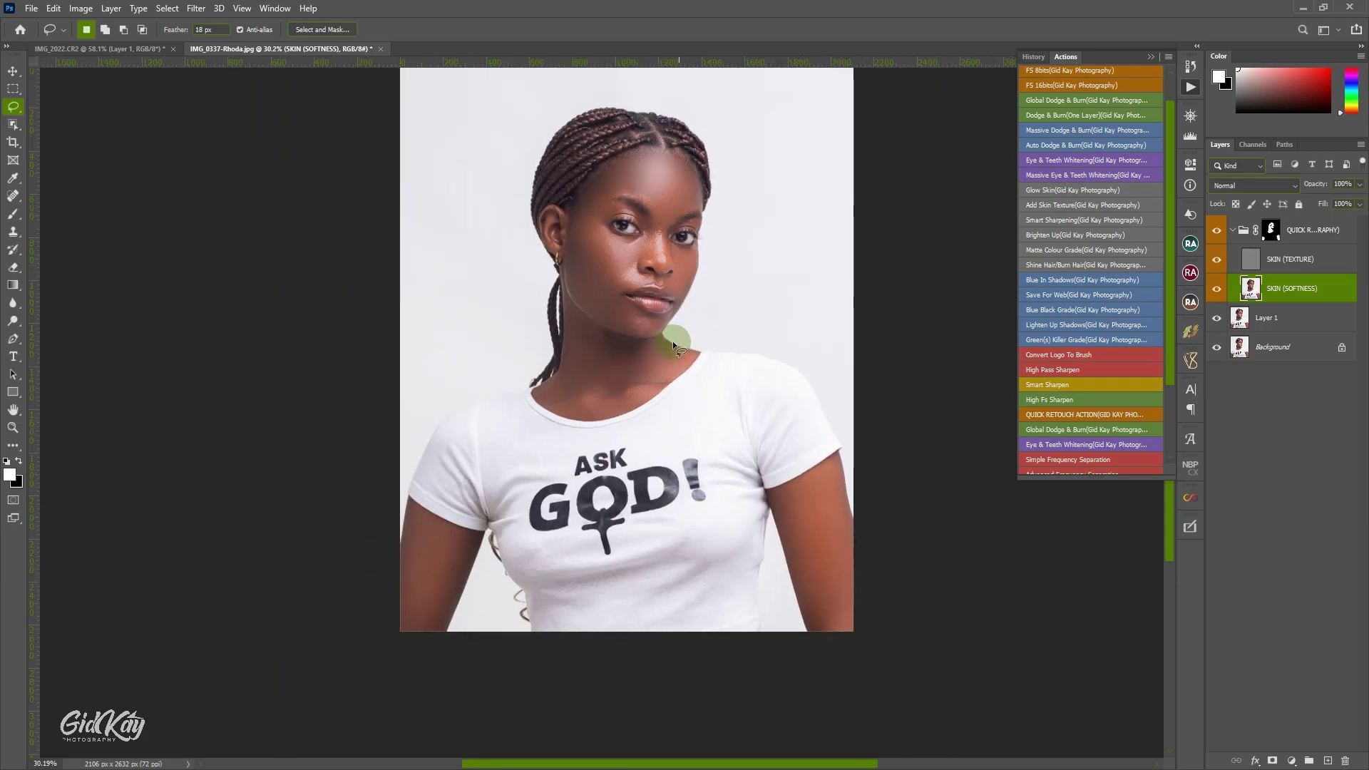
pyautogui.scroll(2, 673, 340)
pyautogui.moveTo(558, 288)
pyautogui.mouseDown()
pyautogui.moveTo(649, 364)
pyautogui.moveTo(521, 394)
pyautogui.moveTo(566, 343)
pyautogui.mouseUp()
pyautogui.rightClick(566, 344)
pyautogui.click(631, 546)
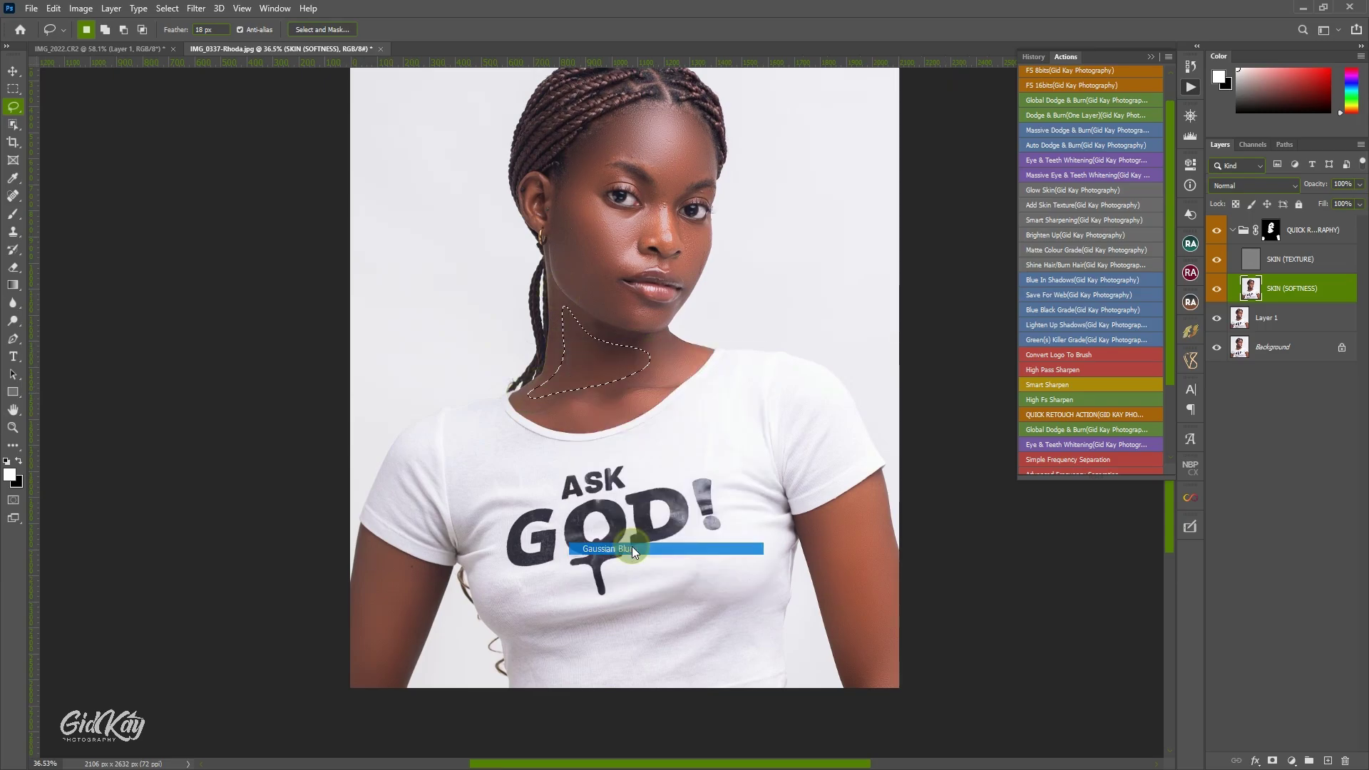
pyautogui.hotkey('ctrl', 'd')
# Step: Inspect the smoothed skin up close and compare it with the original by toggling the quick retouch group's visibility
pyautogui.scroll(-1, 768, 492)
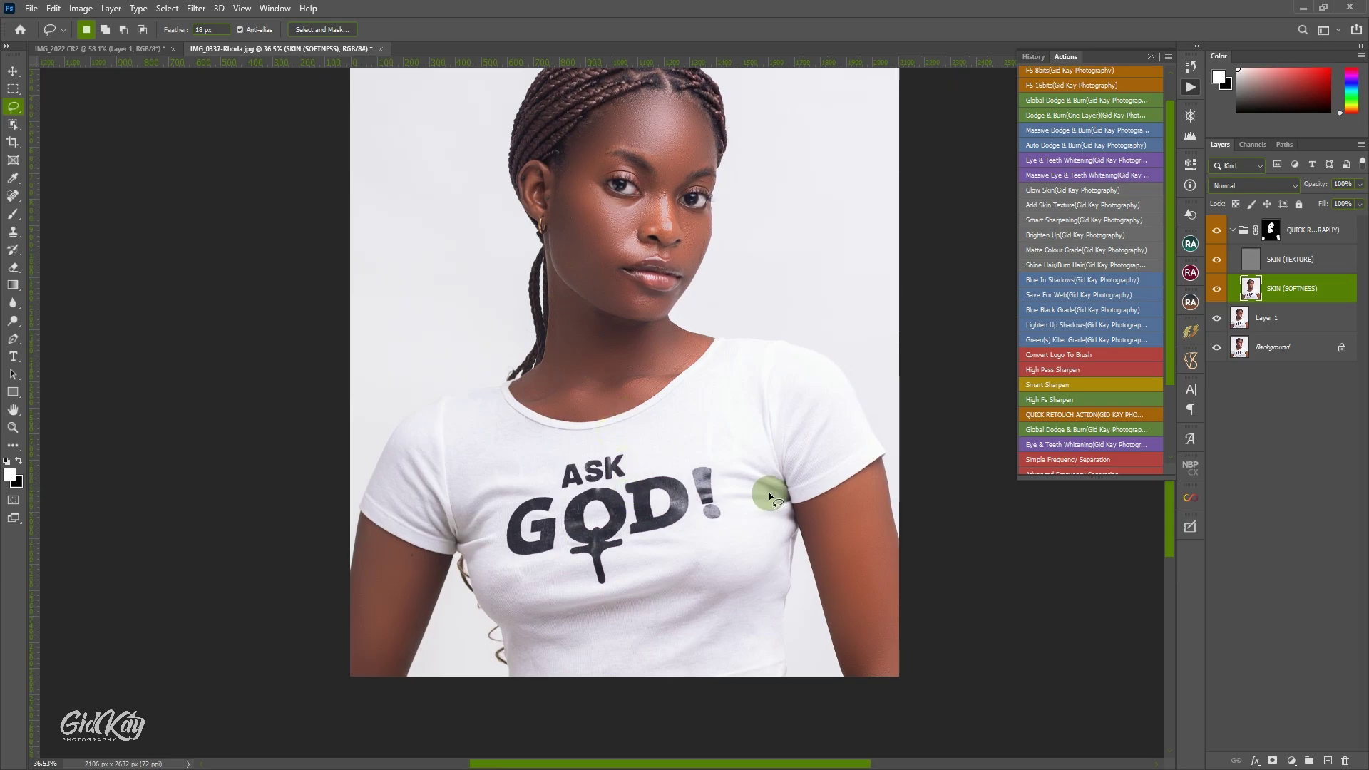
pyautogui.scroll(5, 618, 395)
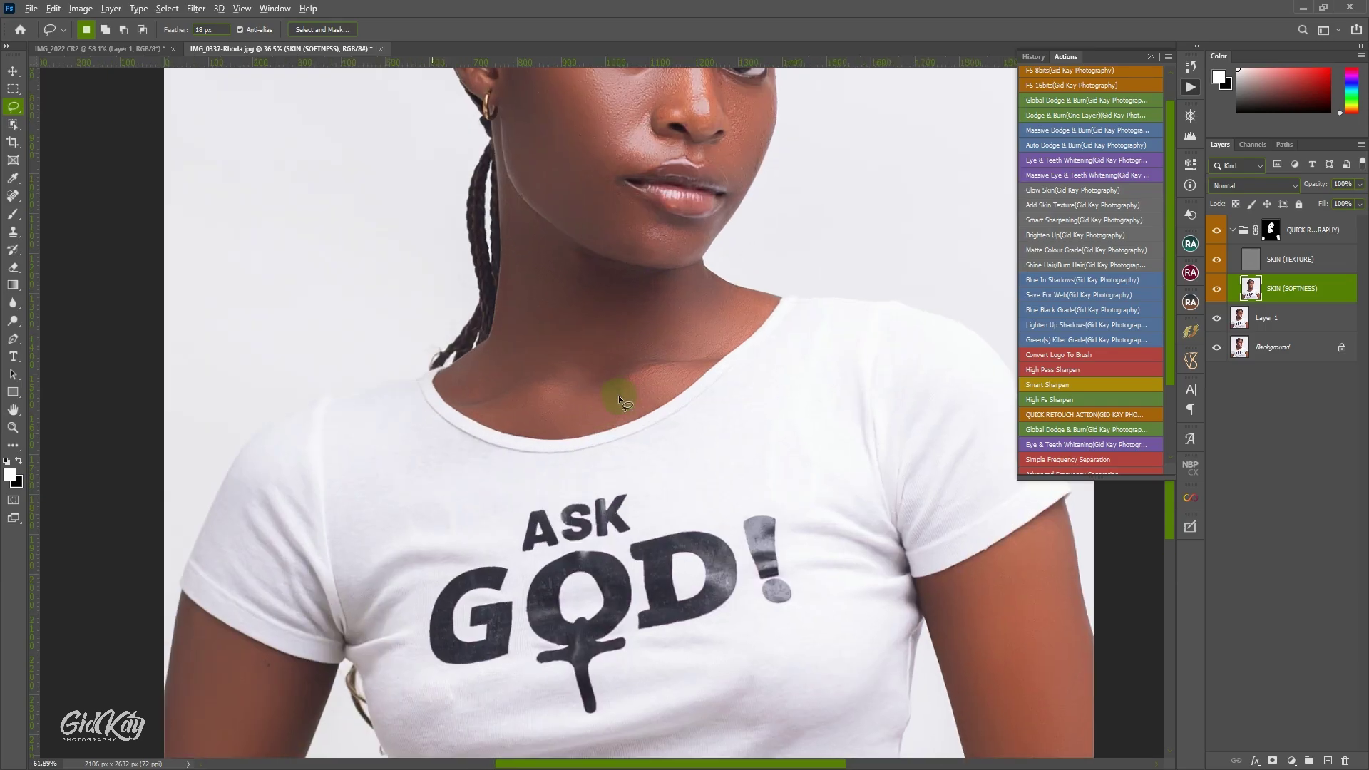
pyautogui.moveTo(668, 261); pyautogui.dragTo(715, 474)
pyautogui.moveTo(747, 272); pyautogui.dragTo(732, 361)
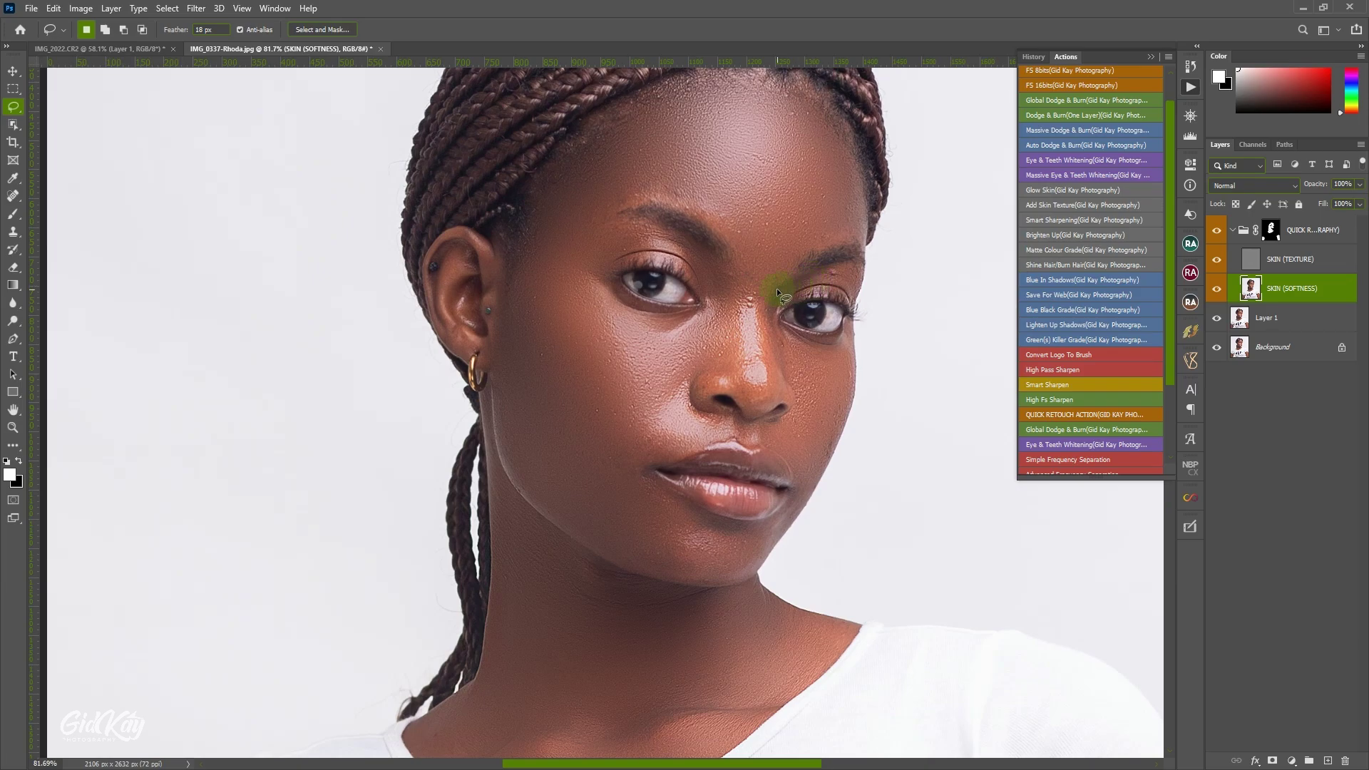
pyautogui.click(1217, 230)
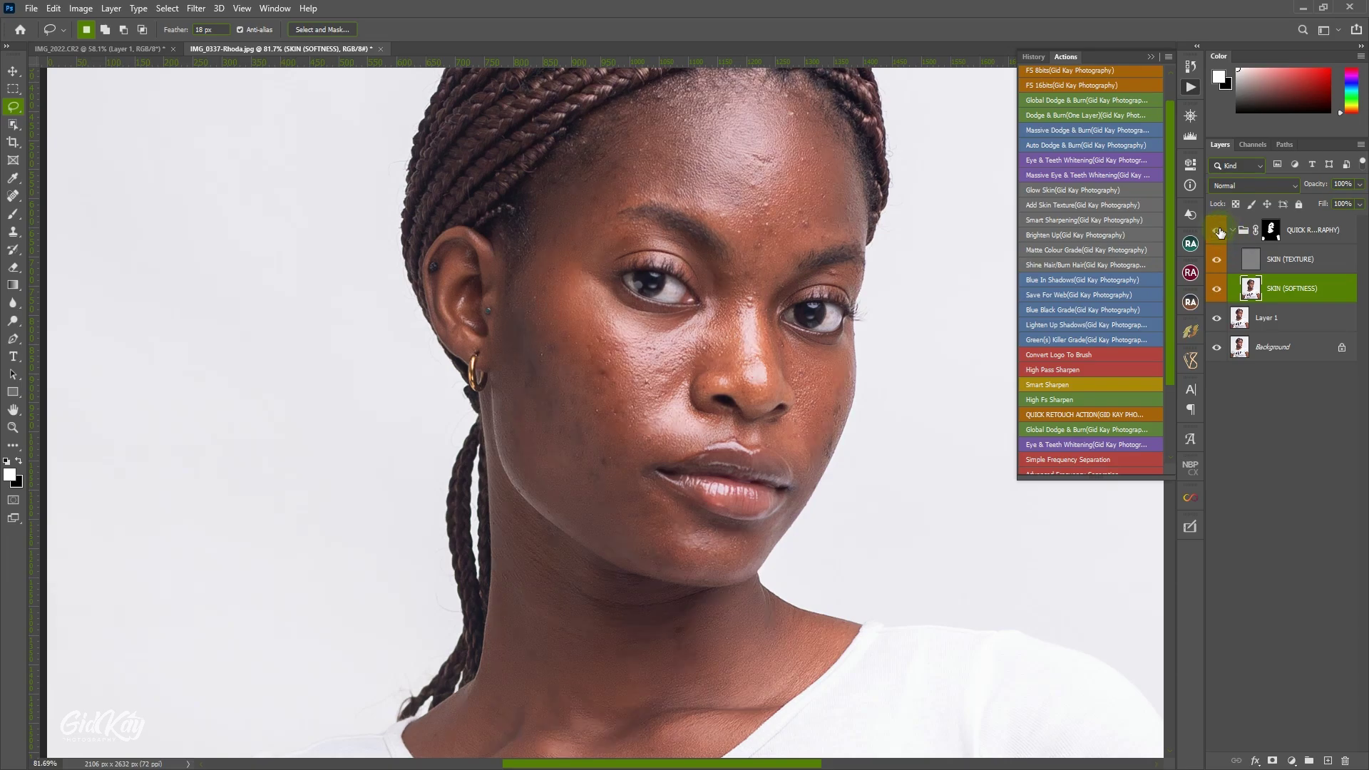
pyautogui.click(1218, 230)
pyautogui.click(1218, 230)
pyautogui.click(1217, 230)
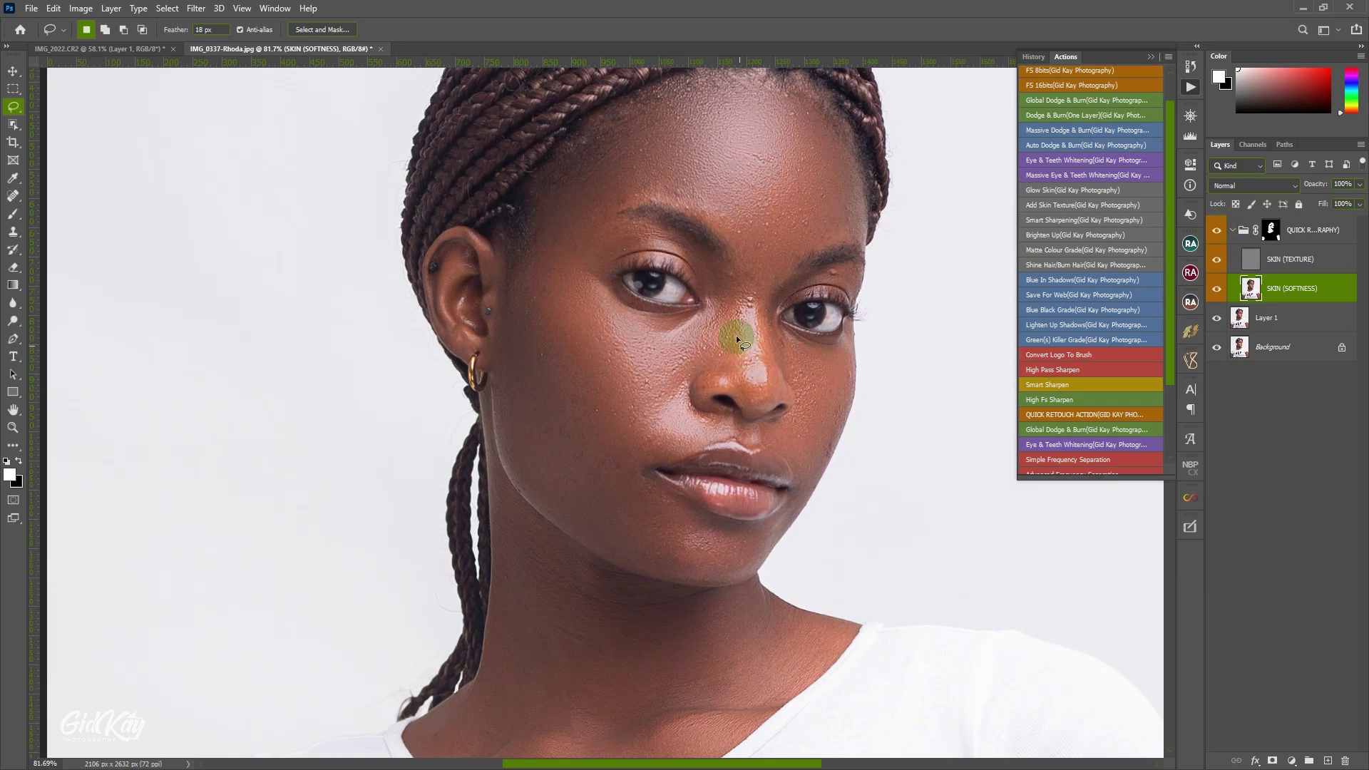
pyautogui.scroll(-5, 737, 337)
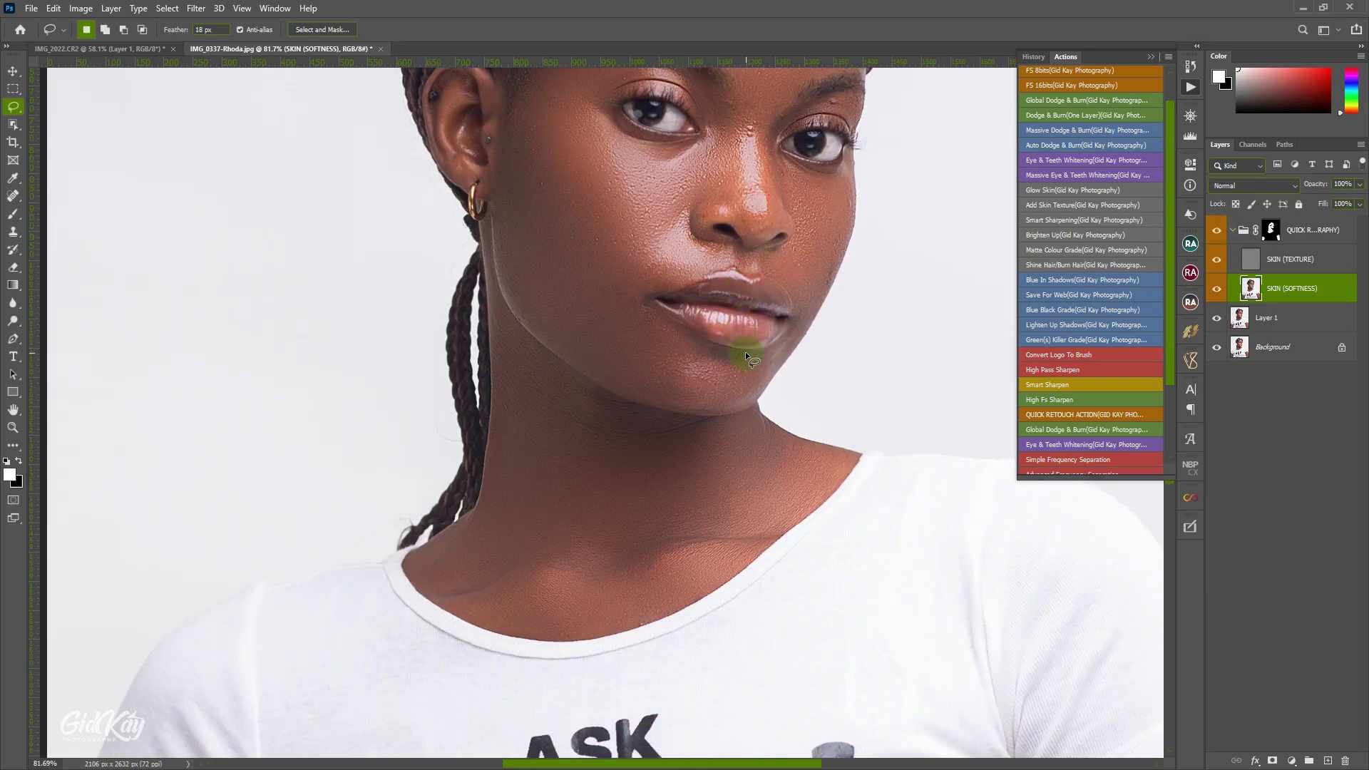
pyautogui.hotkey('ctrl', '0')
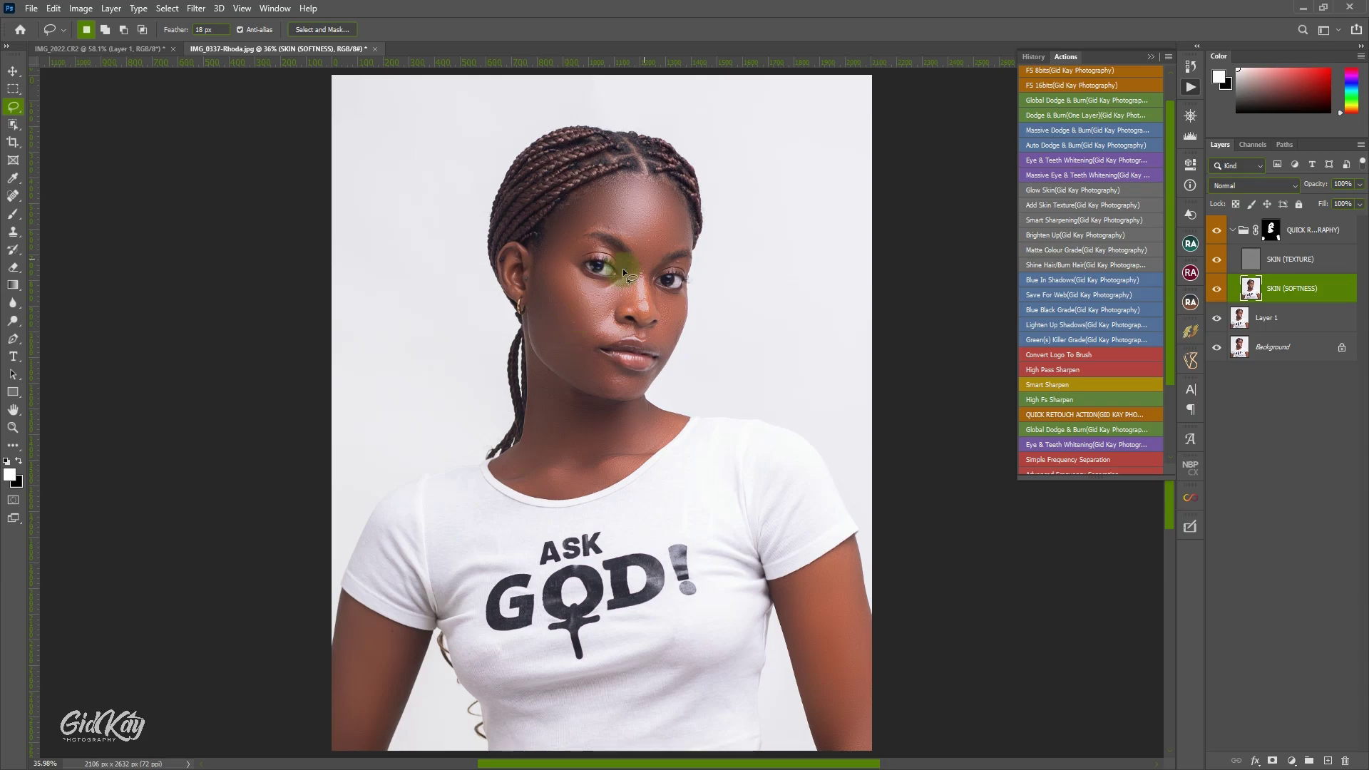
# Step: View the action sets outside Button Mode, collapsing the ADVANCED GID KAY and QUICK RETOUCH ACTION sets, and return to Button Mode
pyautogui.scroll(1, 1116, 221)
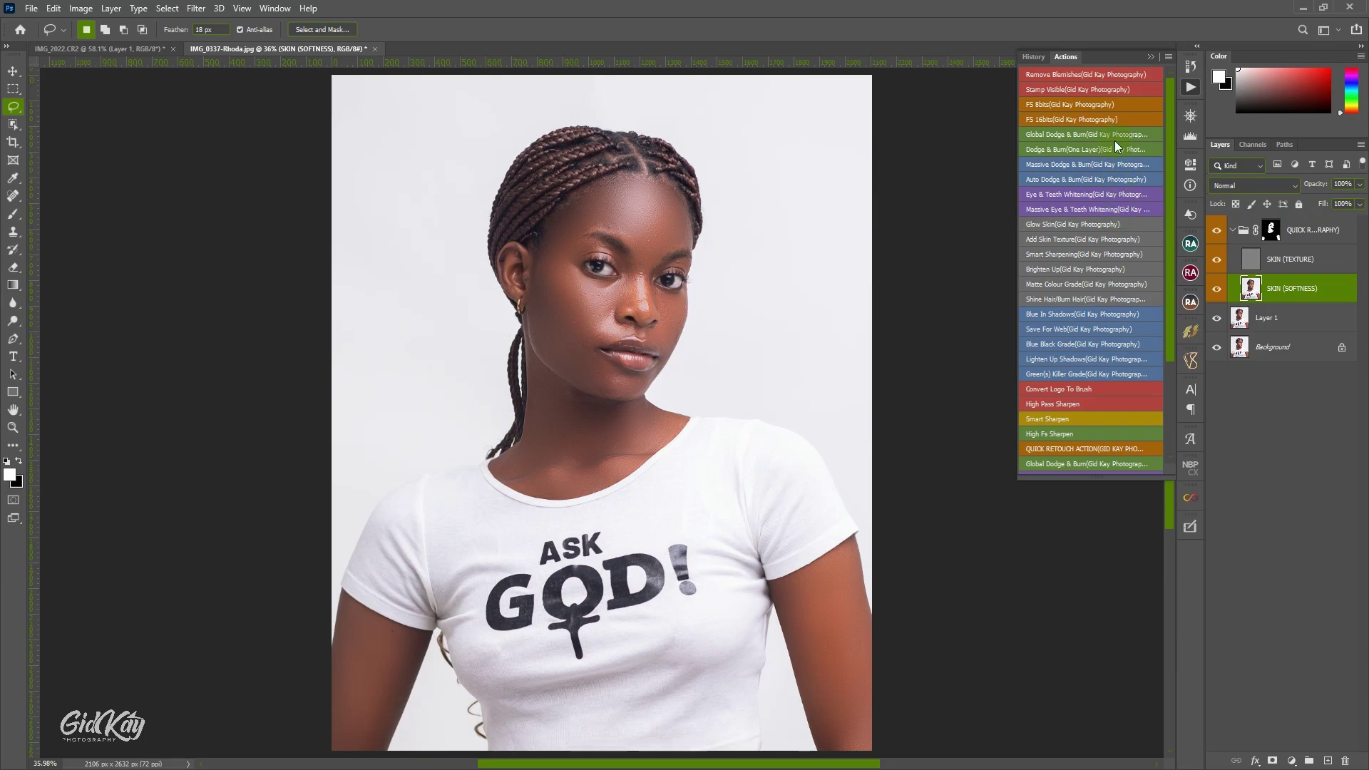
pyautogui.click(1170, 59)
pyautogui.click(1205, 63)
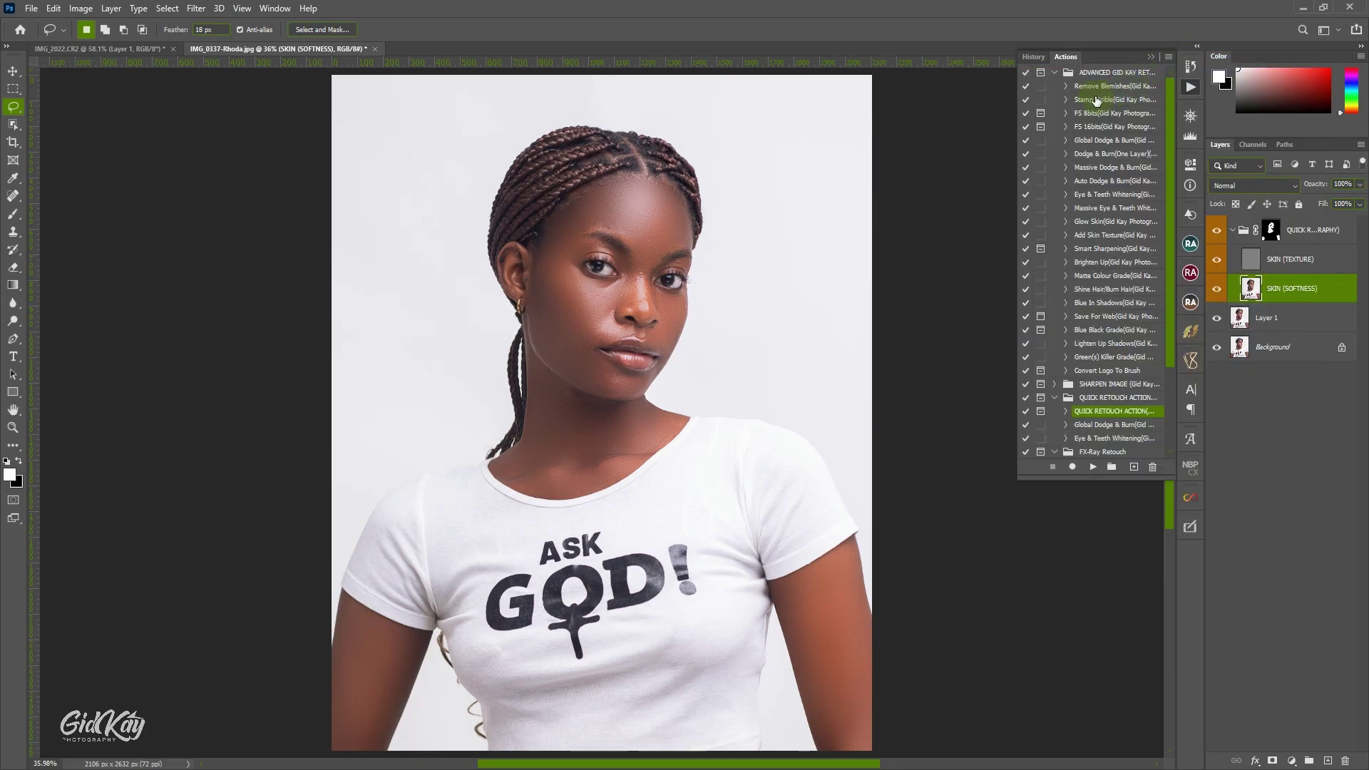
pyautogui.click(1055, 72)
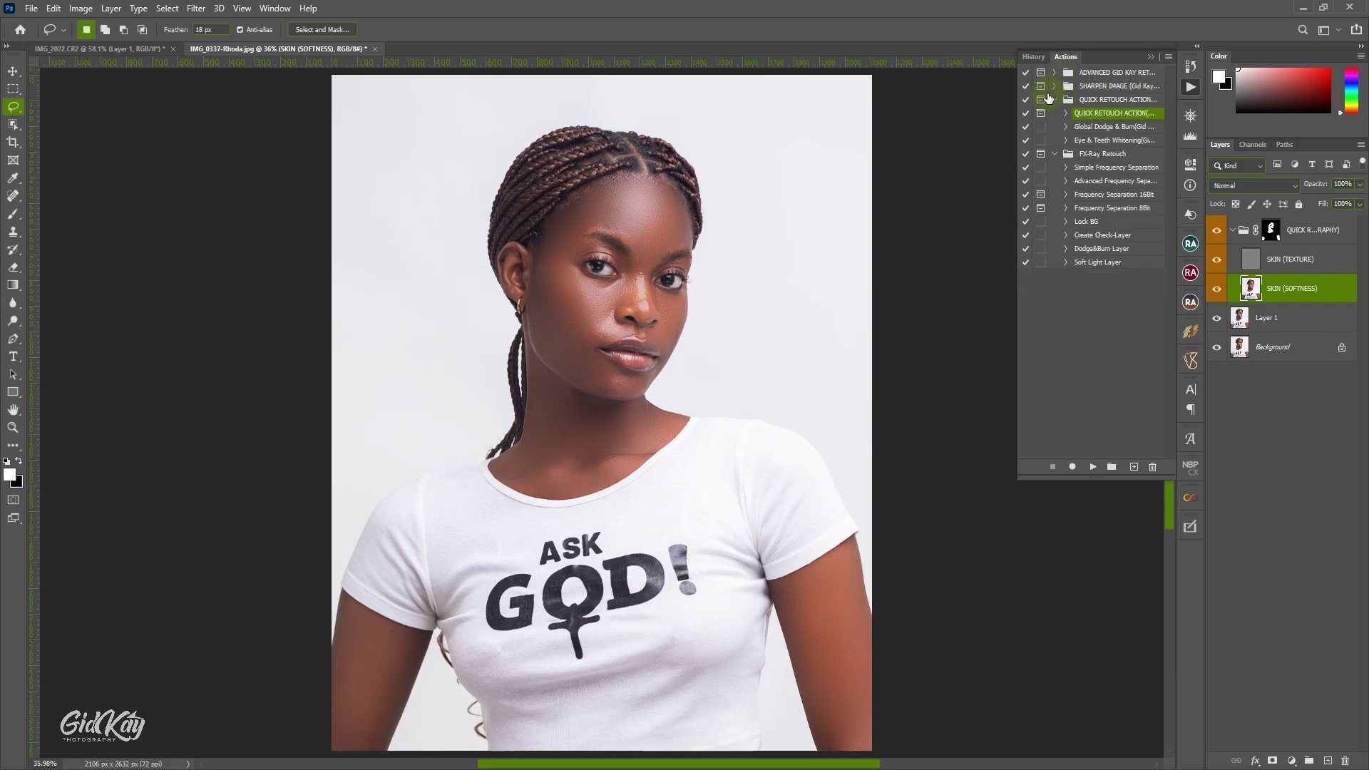
pyautogui.click(1053, 100)
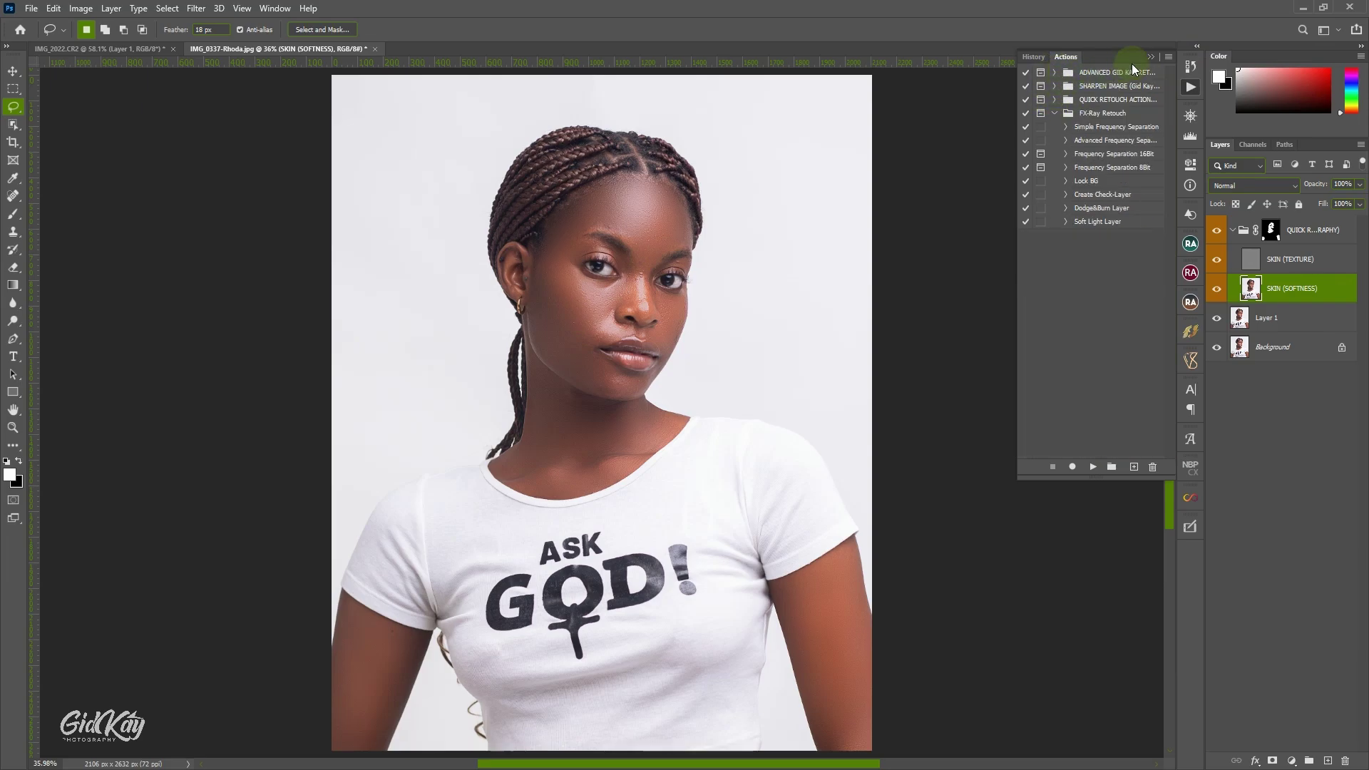
pyautogui.click(1170, 58)
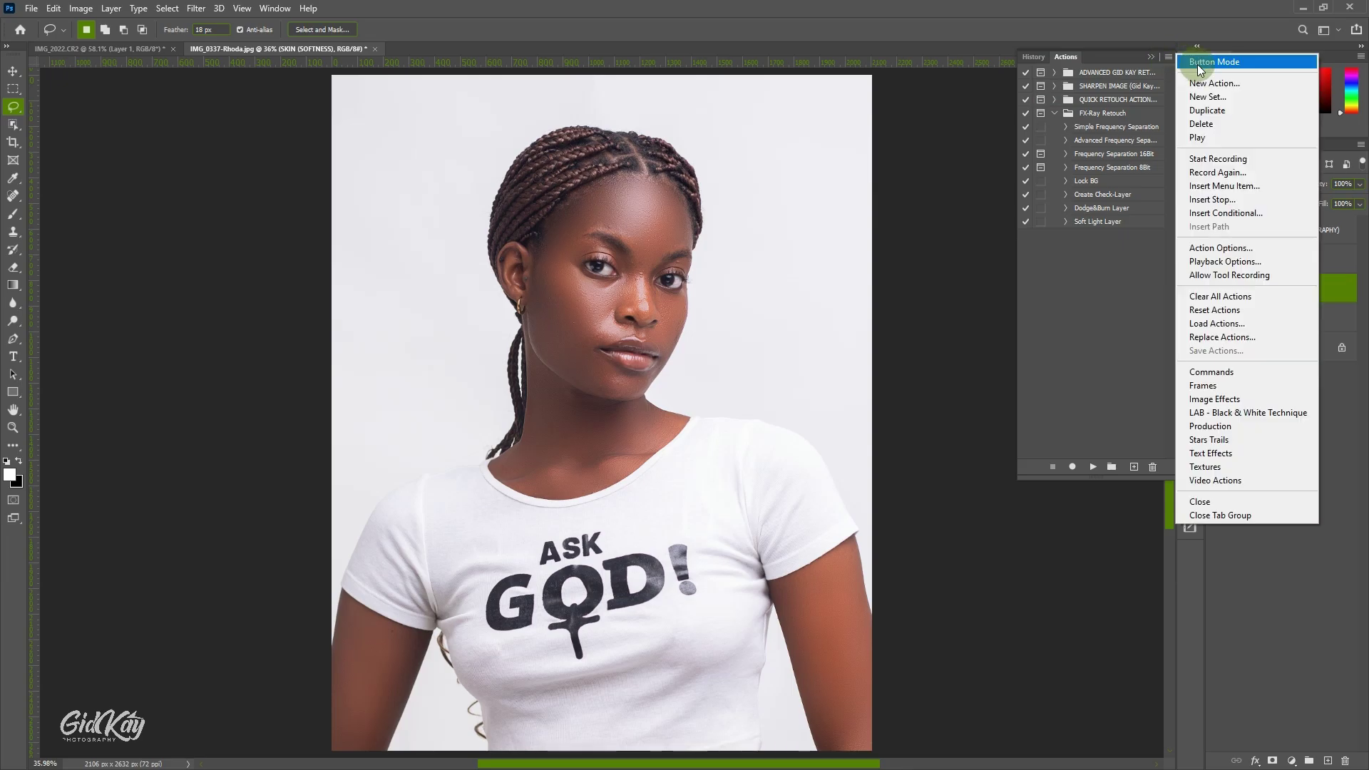
pyautogui.click(1194, 64)
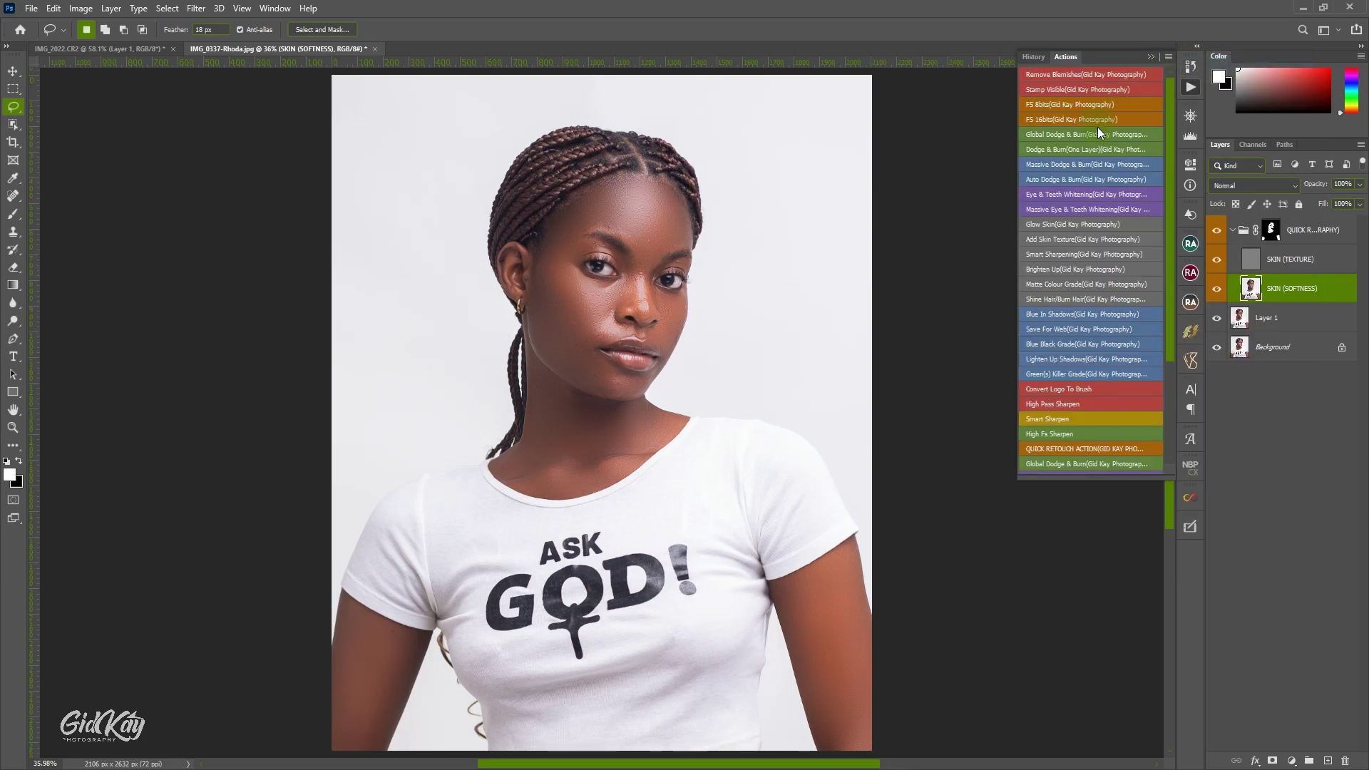